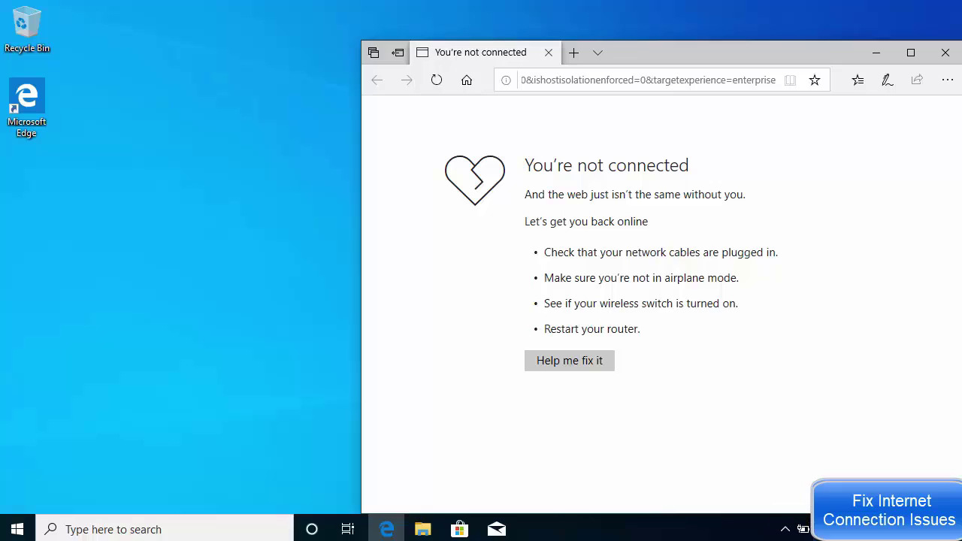
- Run Windows network troubleshooting for the connection, try the found repairs as an administrator, and close the troubleshooter
right_click(803, 529)
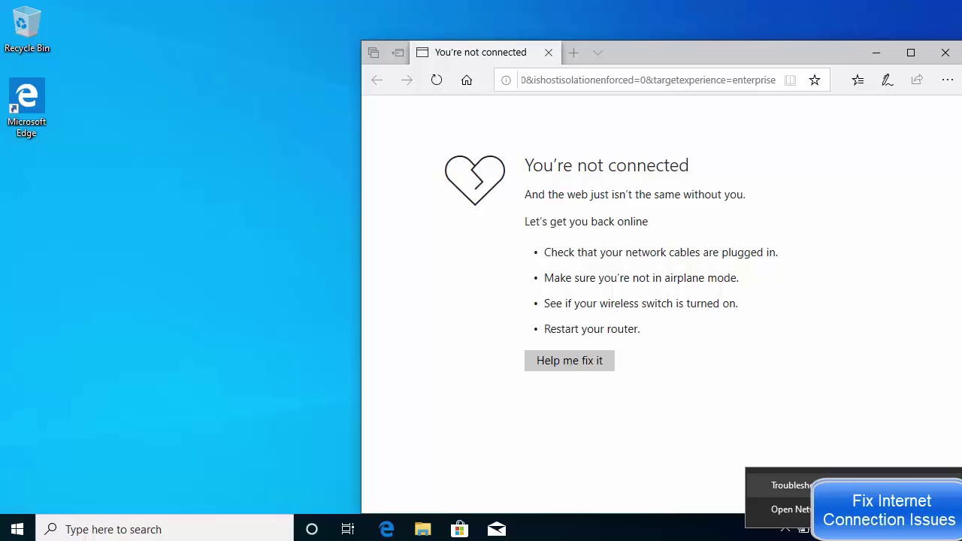
left_click(791, 485)
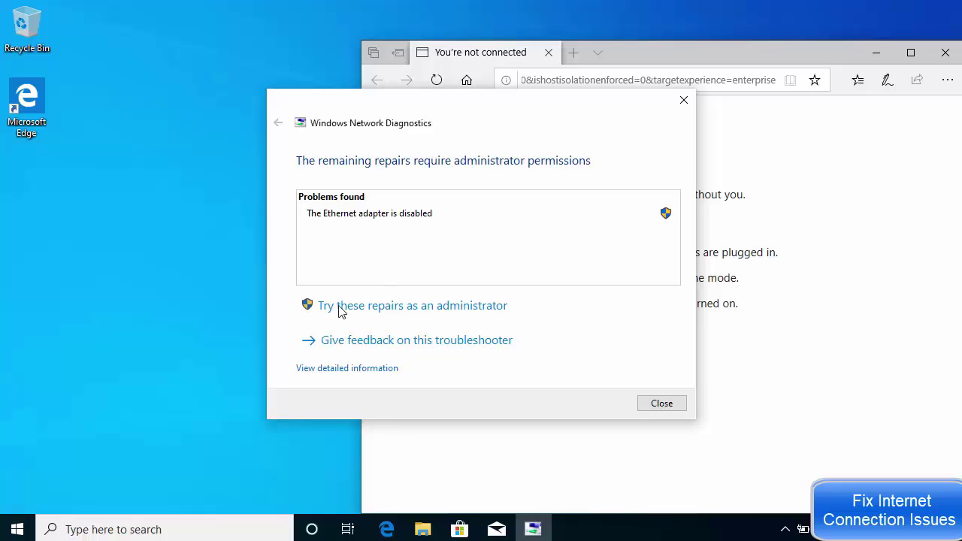
left_click(381, 309)
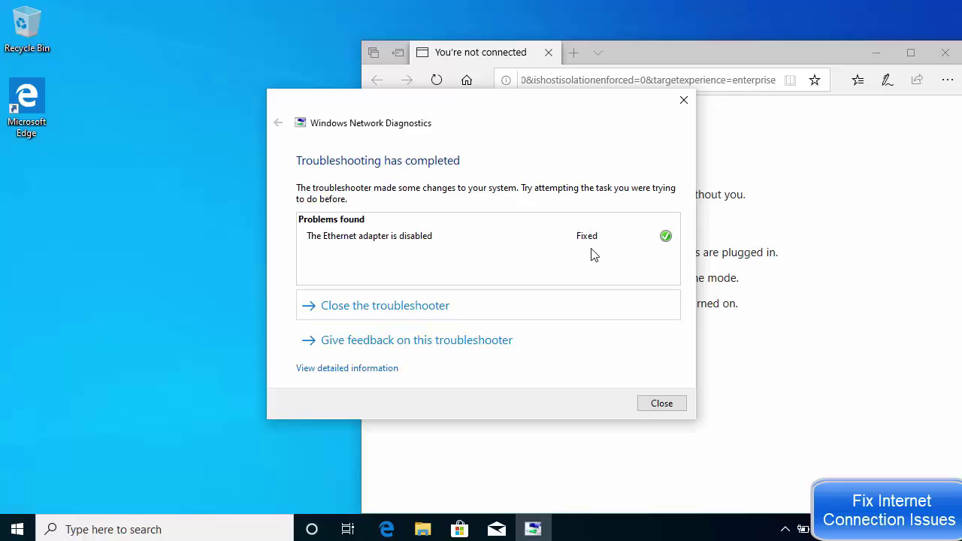
left_click(658, 406)
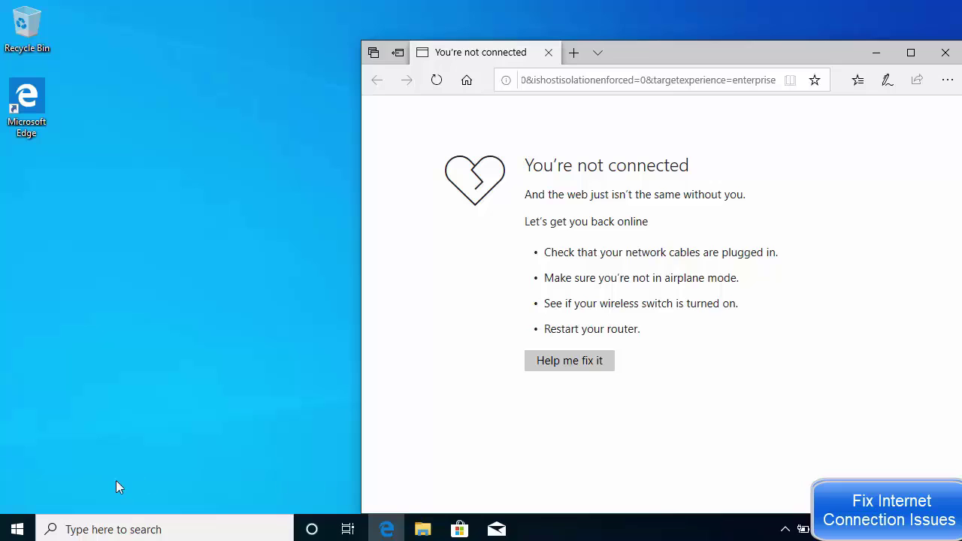
- Open the Troubleshoot page under Update & Security in Windows Settings
left_click(18, 530)
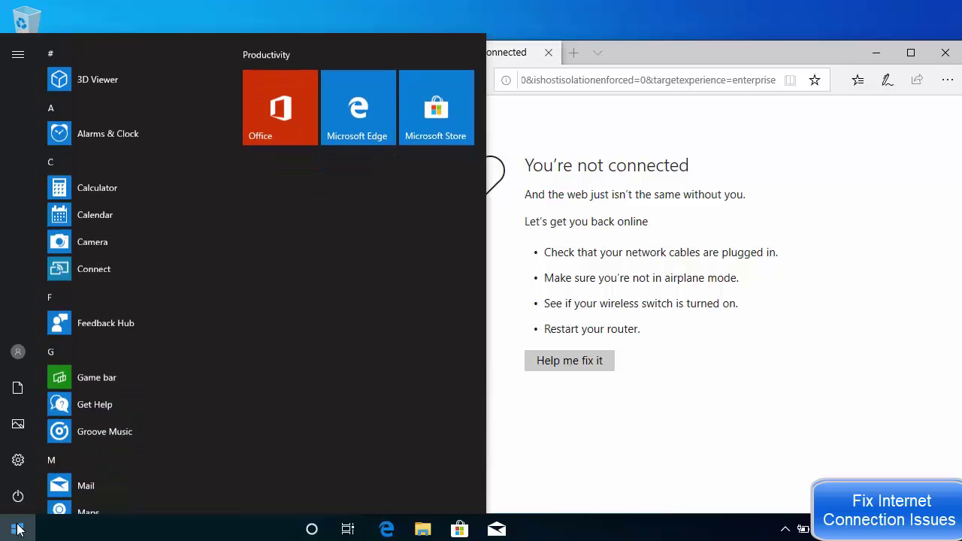
left_click(41, 462)
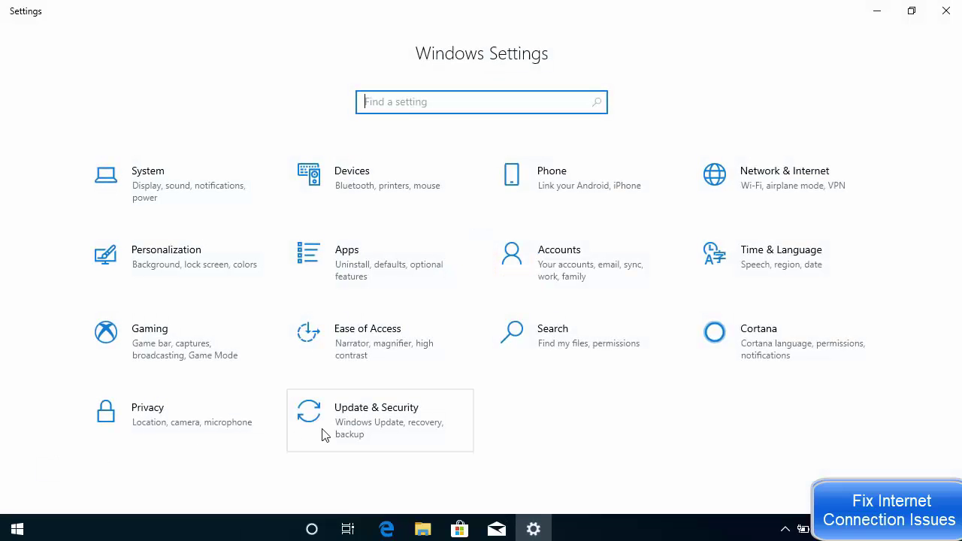
left_click(370, 430)
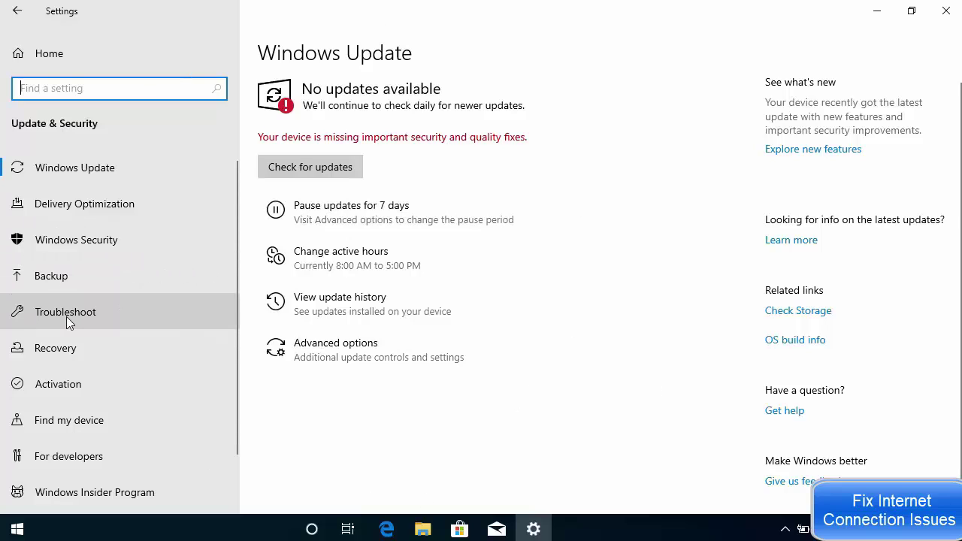
left_click(109, 319)
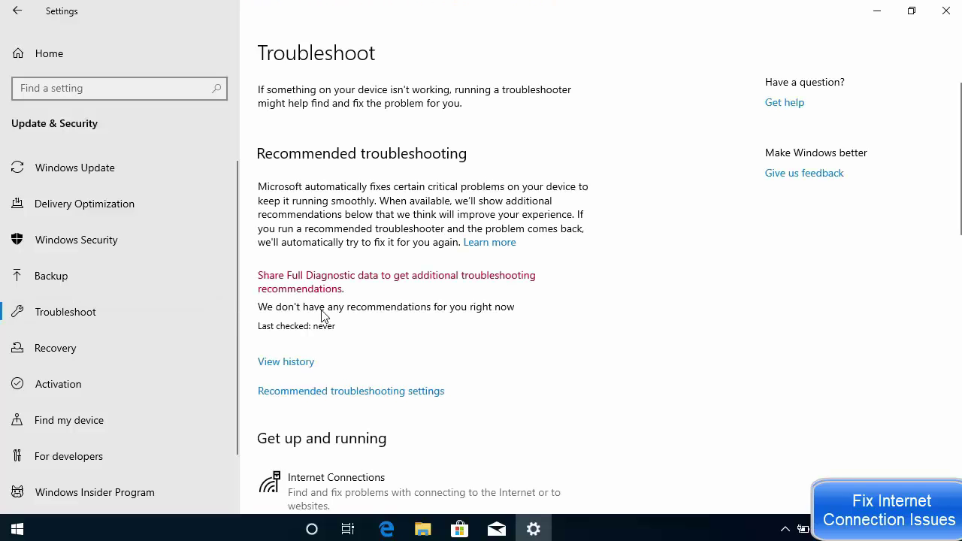
- Run the Internet Connections troubleshooter for the connection to the Internet, then close it without applying the administrator repairs
scroll(536, 335, "down", 1)
scroll(536, 335, "down", 4)
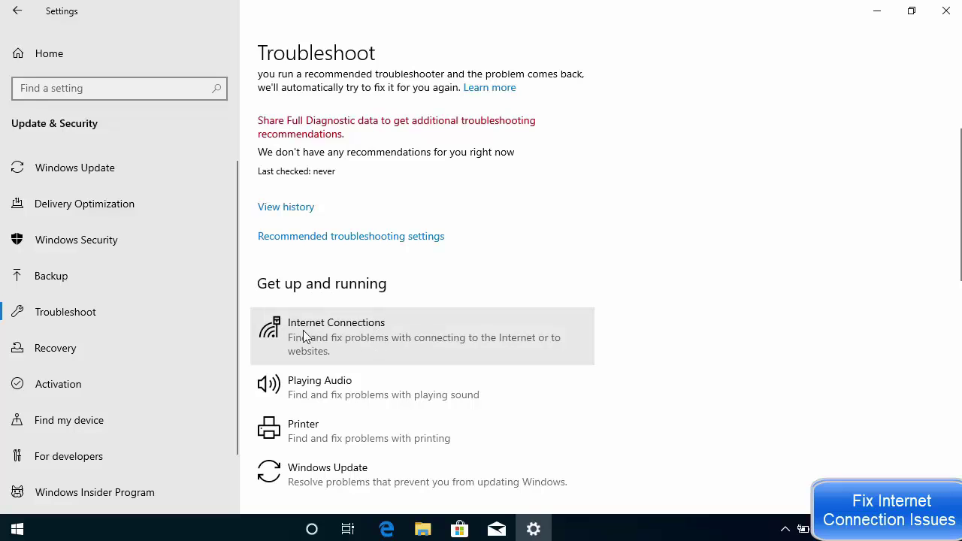
left_click(363, 327)
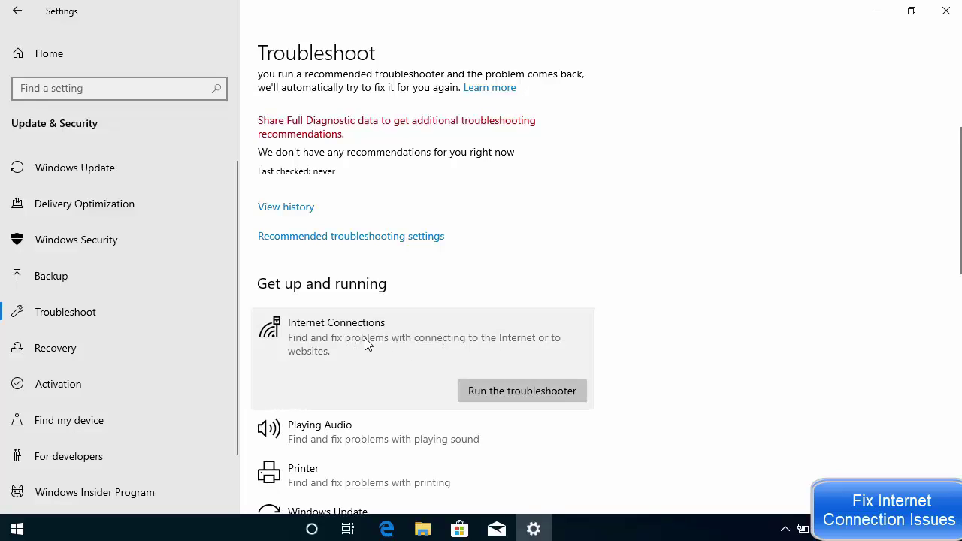
left_click(495, 392)
left_click(529, 395)
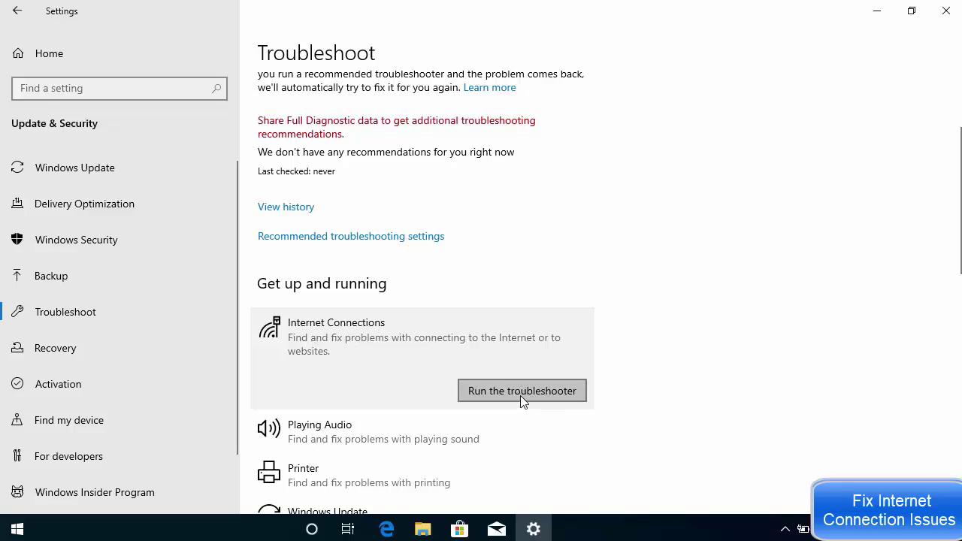
left_click(520, 395)
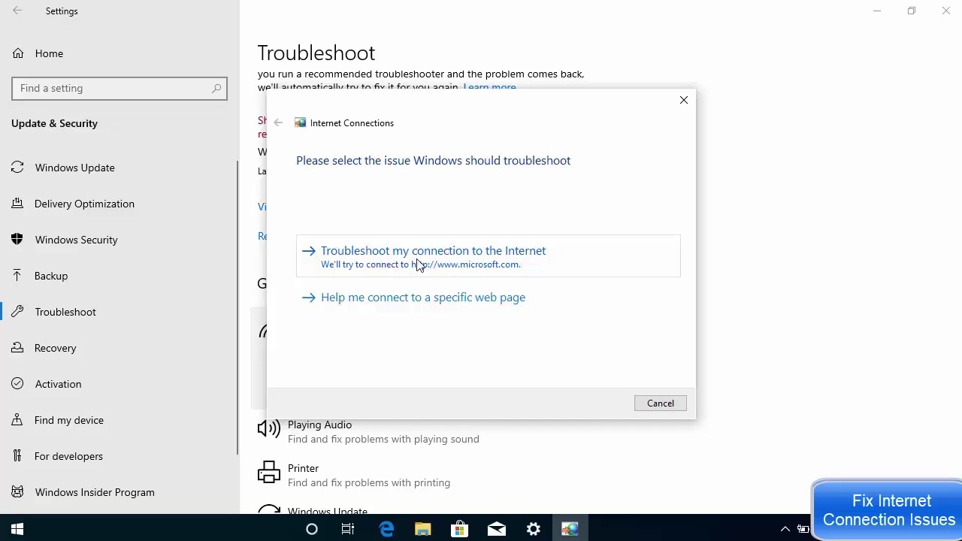
left_click(441, 265)
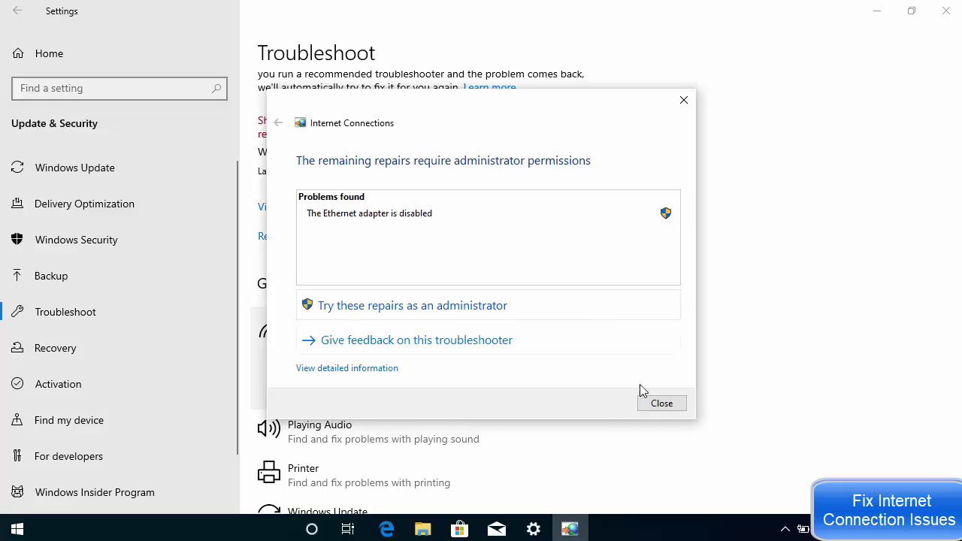
left_click(658, 406)
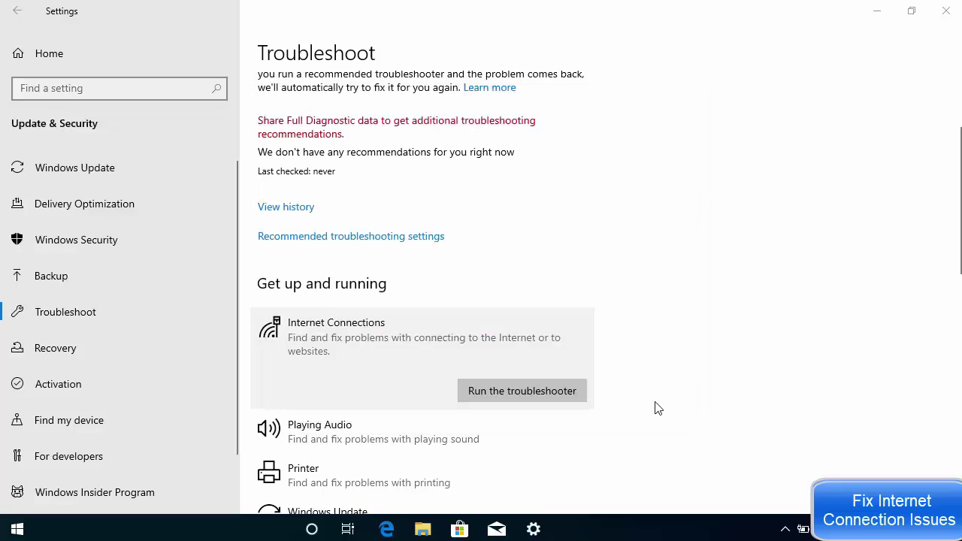
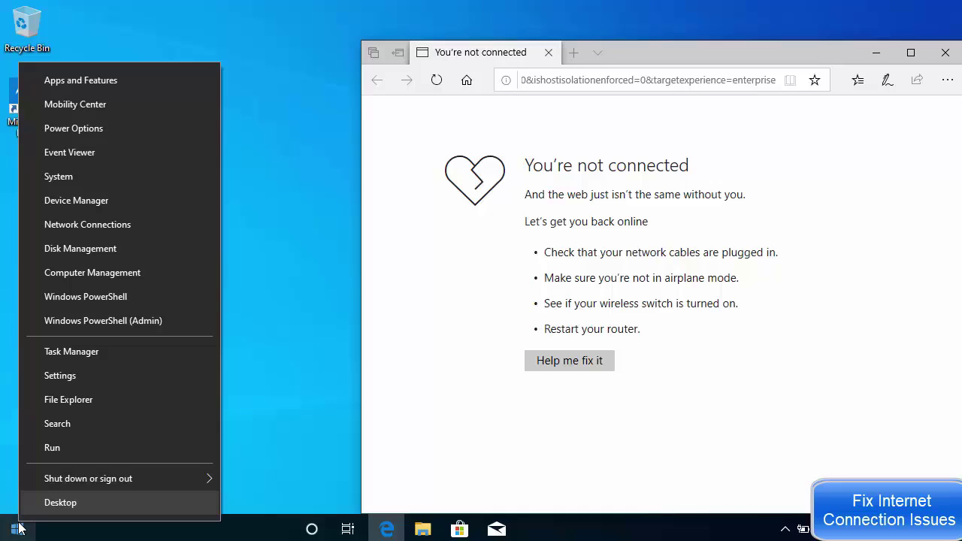
- Open Device Manager in a maximized window and show the properties of the Intel(R) PRO/1000 MT Desktop Adapter
left_click(72, 203)
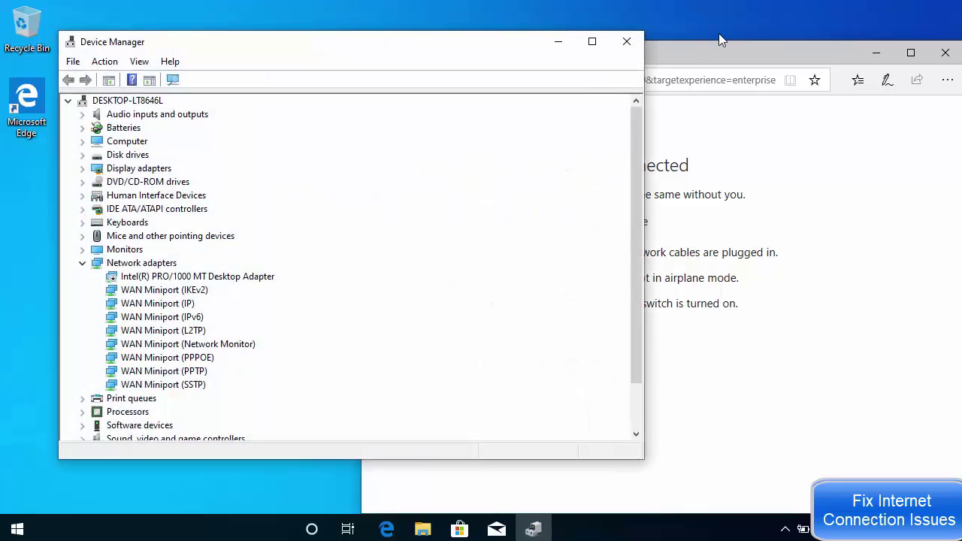
left_click(592, 43)
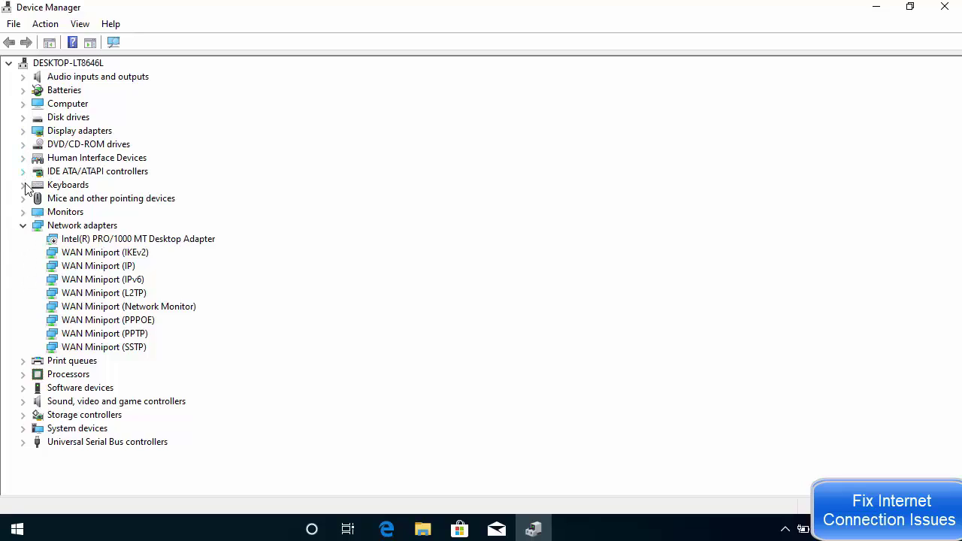
left_click(81, 228)
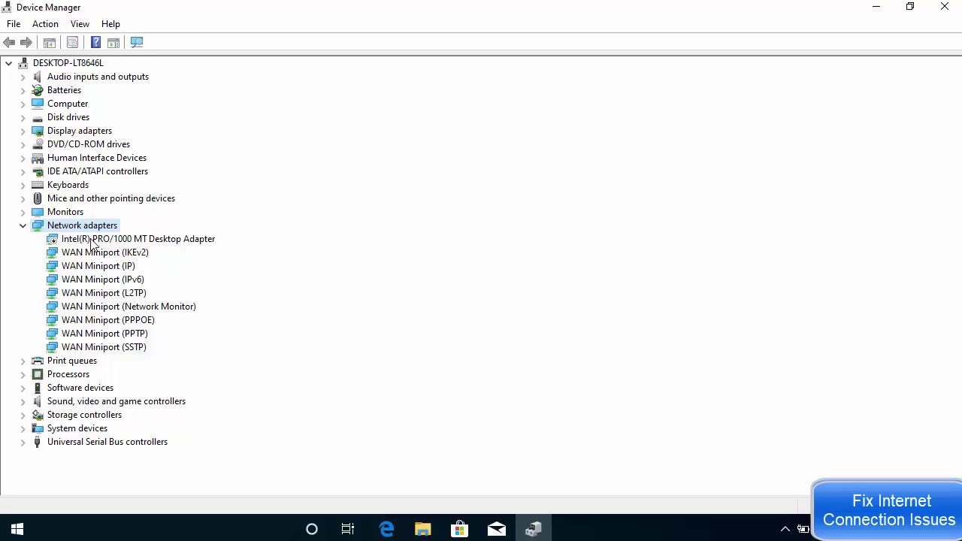
left_click(91, 239)
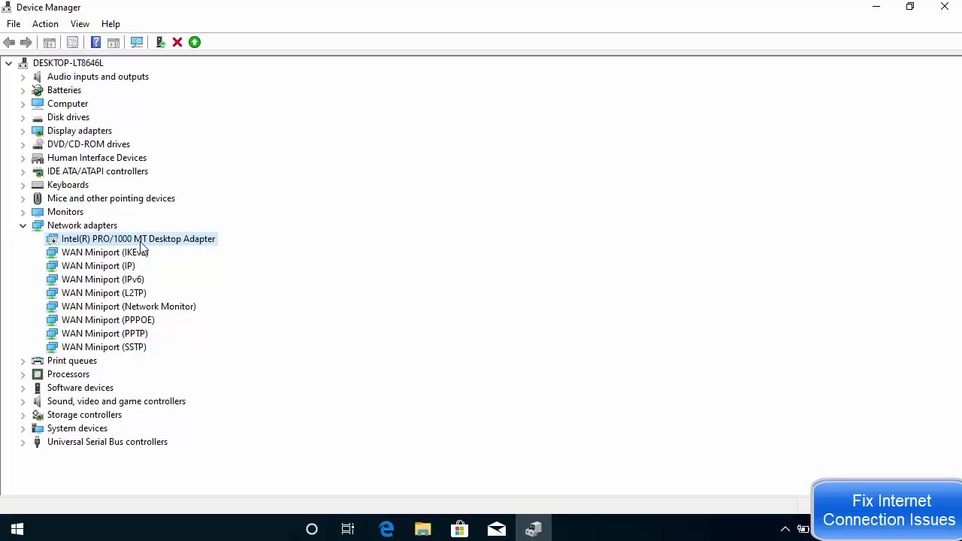
right_click(118, 241)
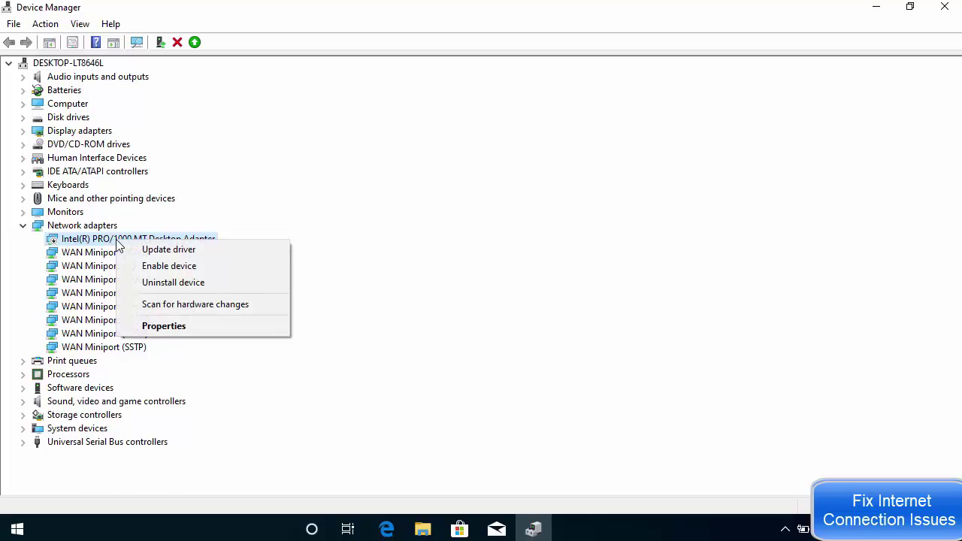
left_click(187, 326)
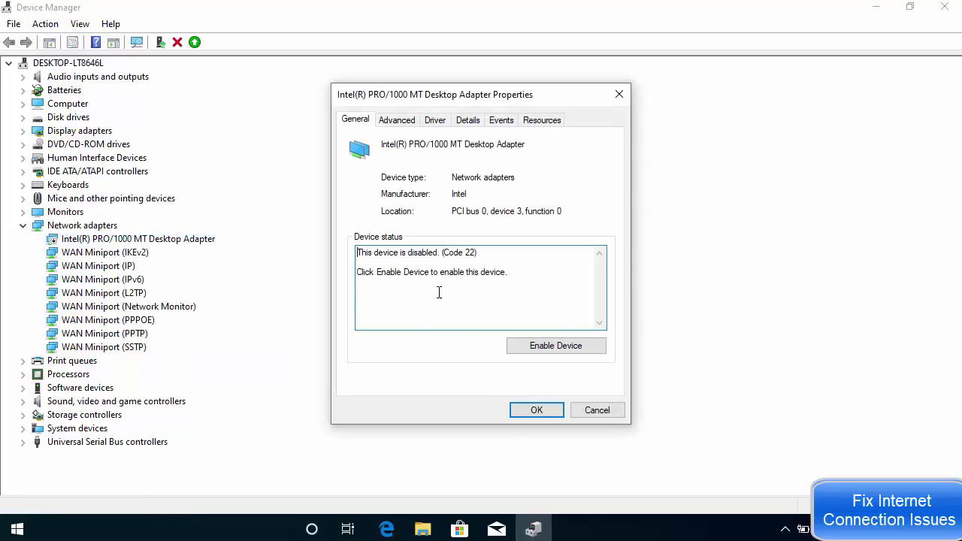
- Enable the Intel(R) PRO/1000 MT Desktop Adapter and complete the device troubleshooting wizard
left_click(539, 347)
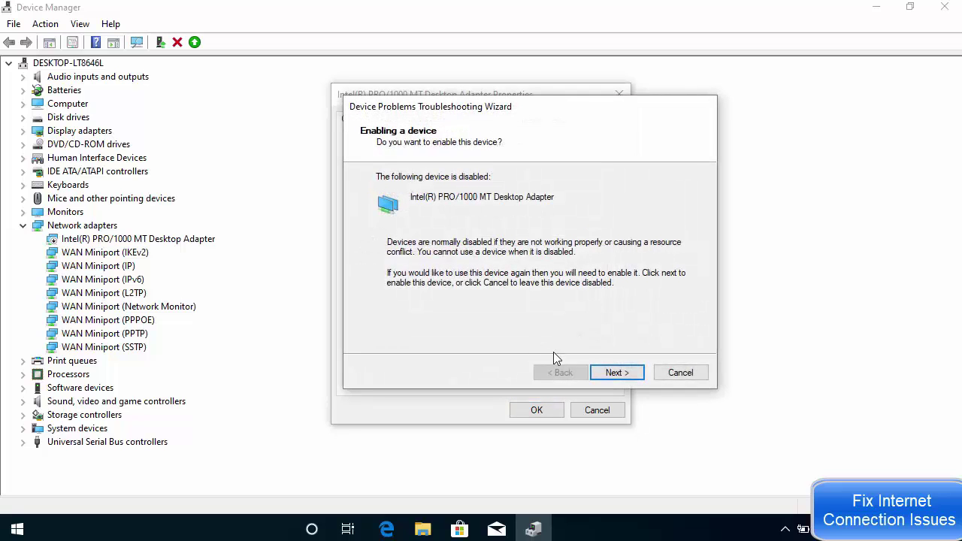
left_click(613, 374)
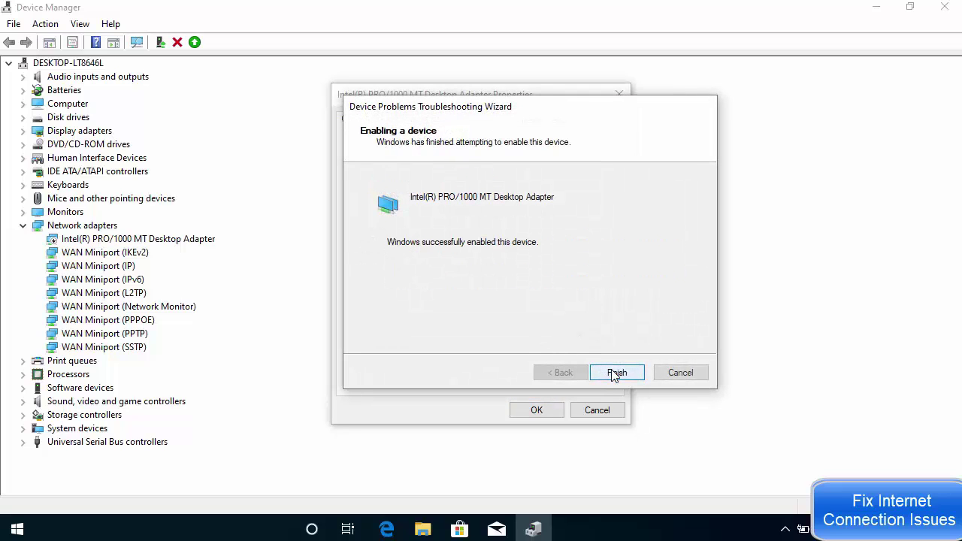
left_click(612, 372)
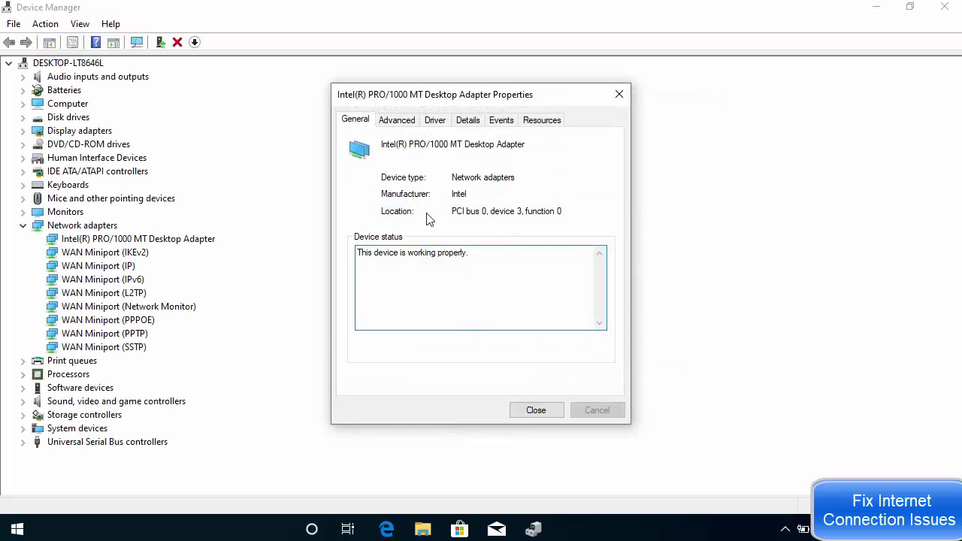
- Examine the general status and the advanced properties of the Intel network adapter
left_click(396, 122)
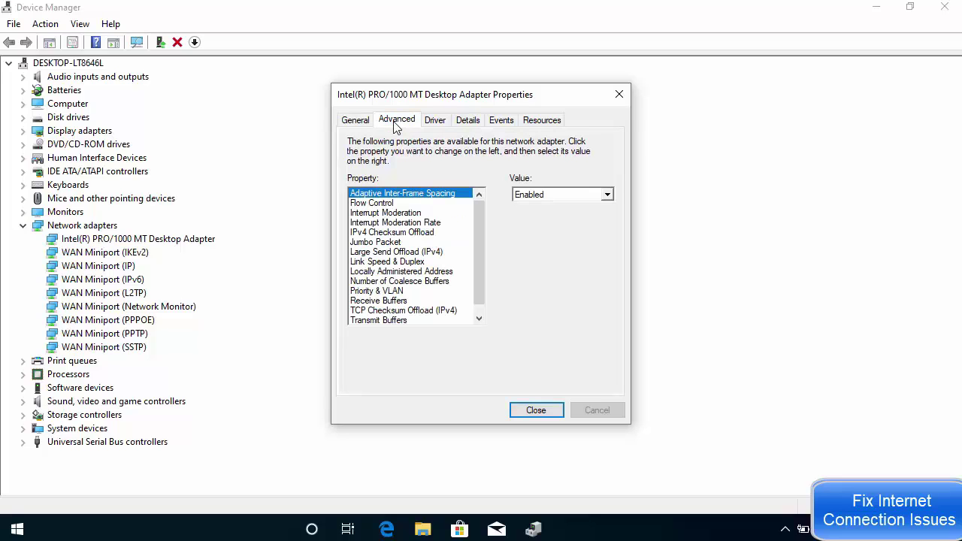
left_click(361, 122)
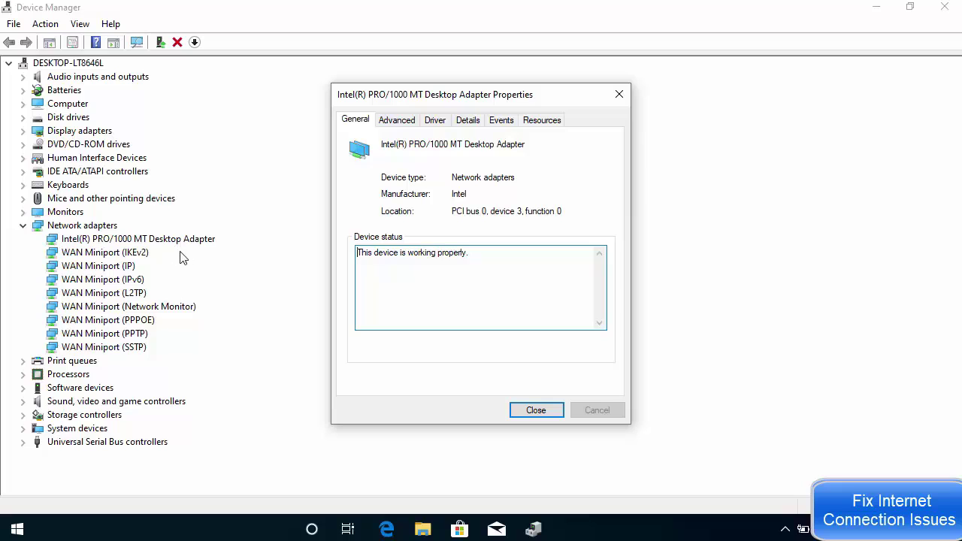
left_click(399, 123)
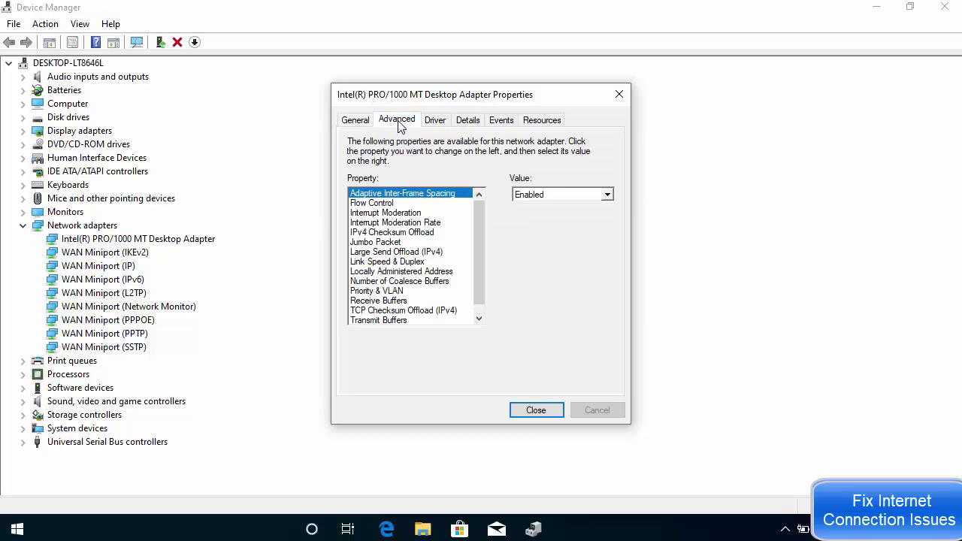
- Start a driver update for the Intel network adapter with an automatic search for updated driver software
left_click(439, 122)
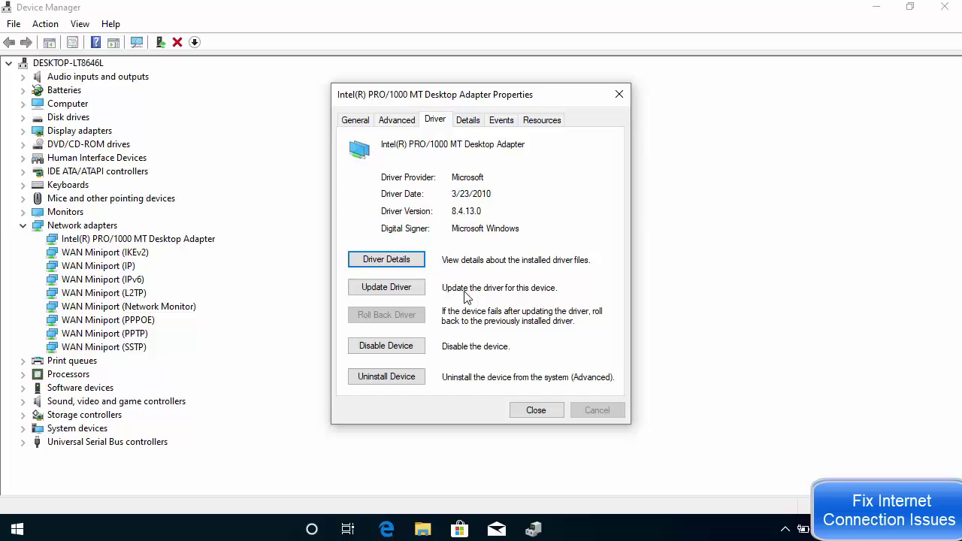
left_click(390, 290)
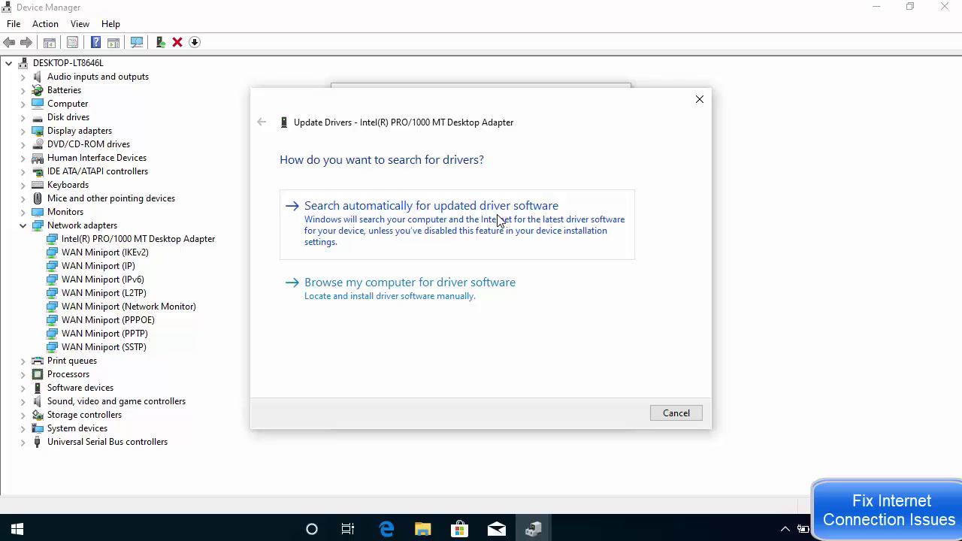
left_click(458, 212)
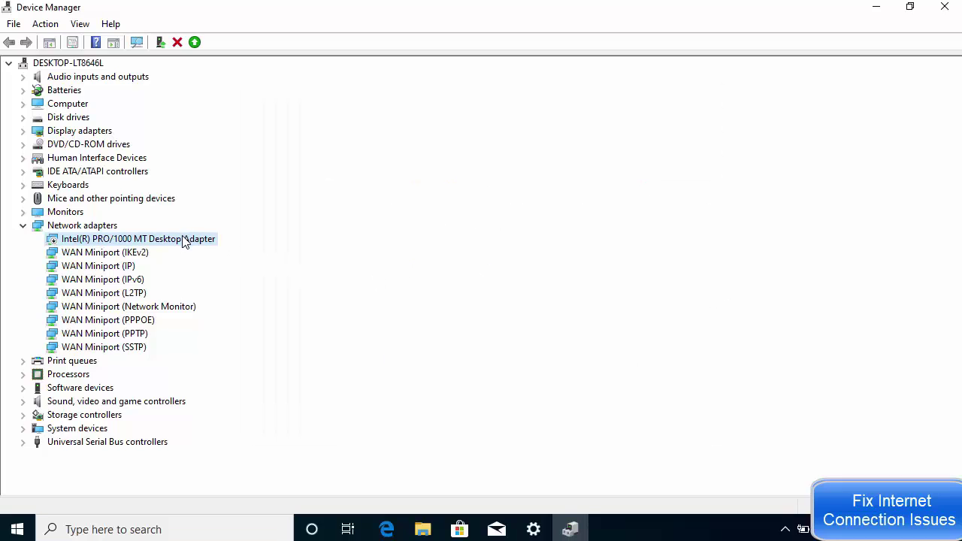
right_click(183, 242)
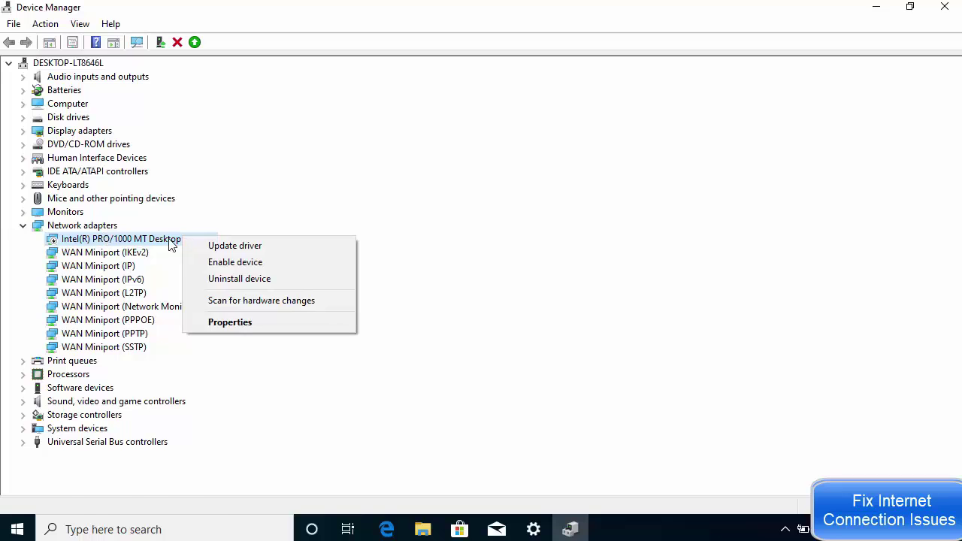
left_click(249, 288)
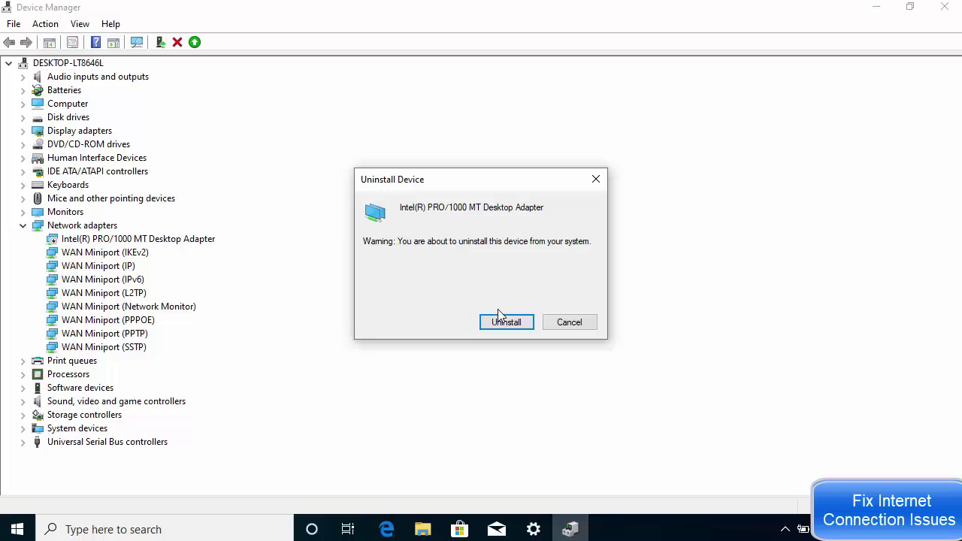
left_click(576, 322)
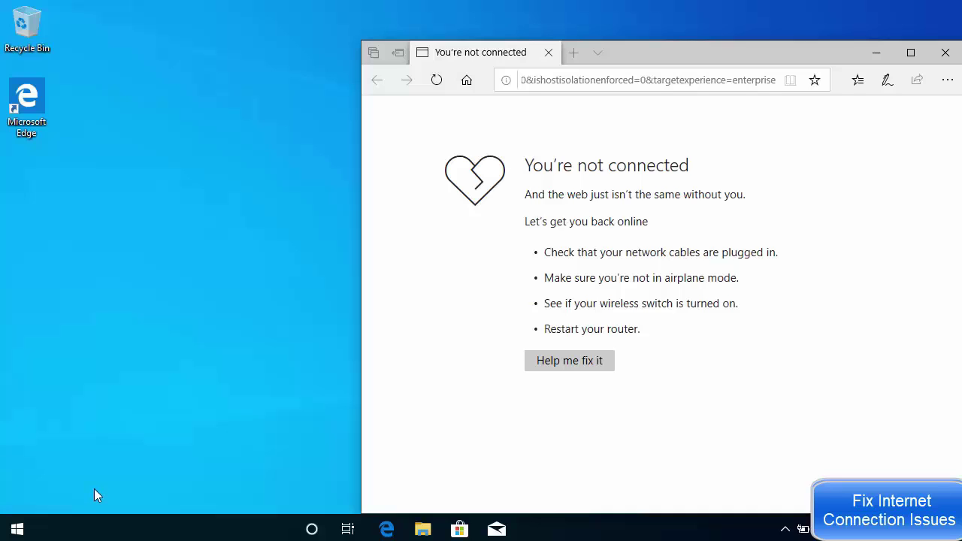
- Open the Network reset page from the Network & Internet status settings
left_click(15, 530)
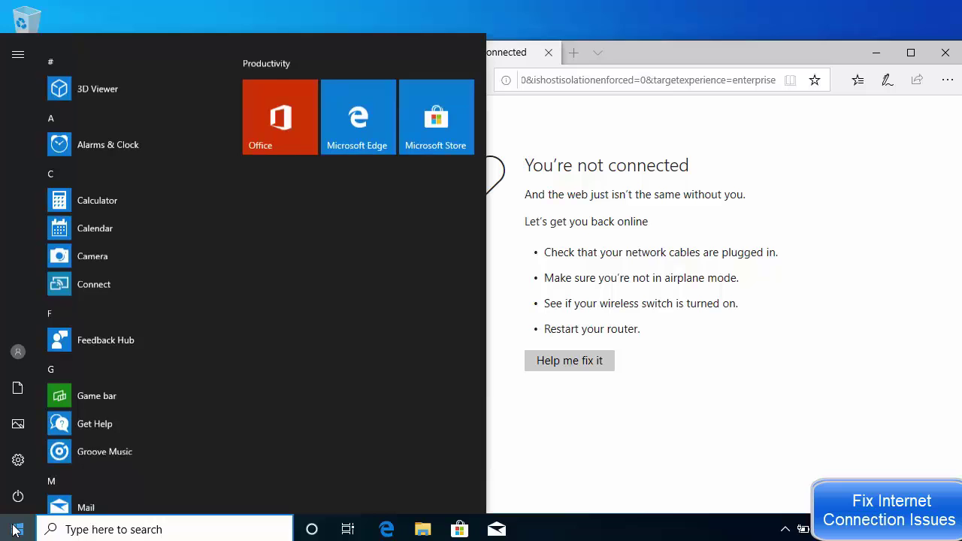
left_click(18, 461)
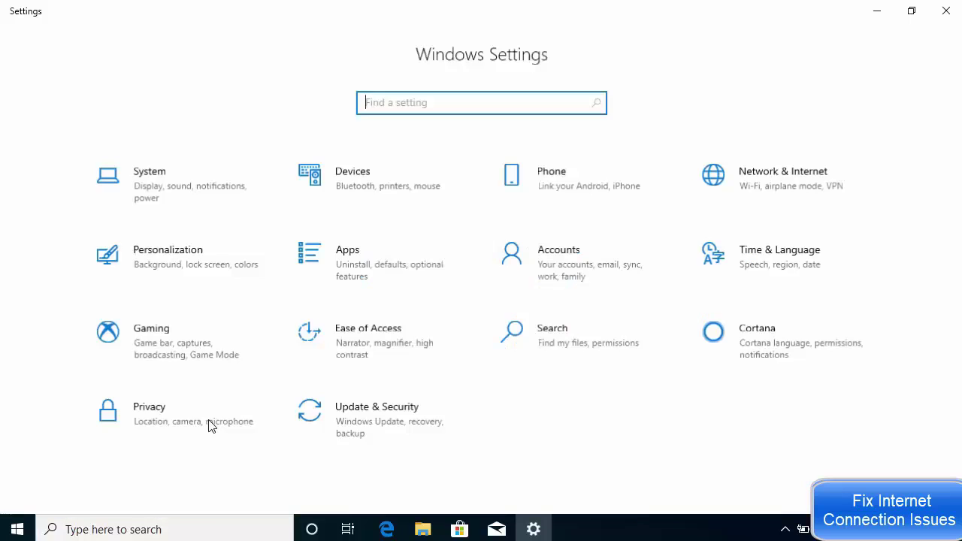
left_click(758, 189)
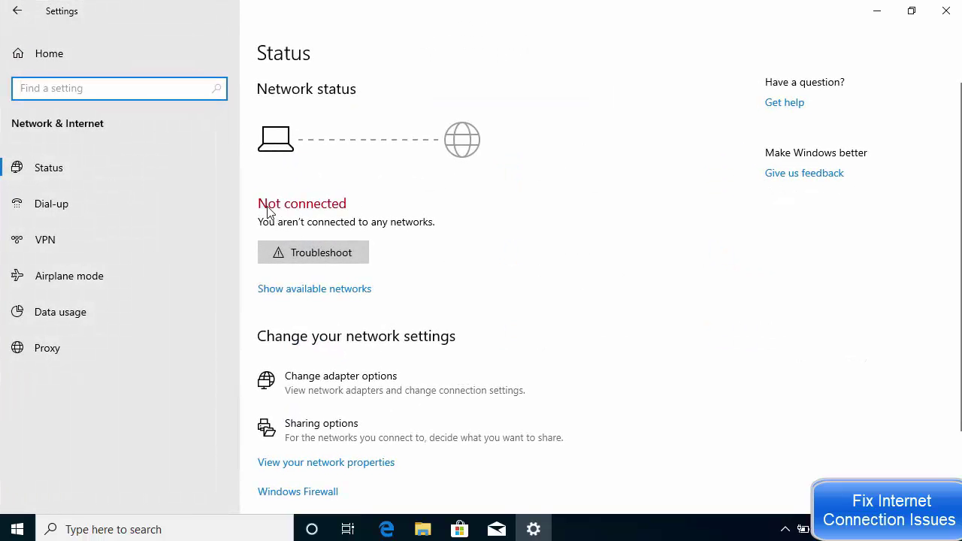
scroll(434, 177, "down", 3)
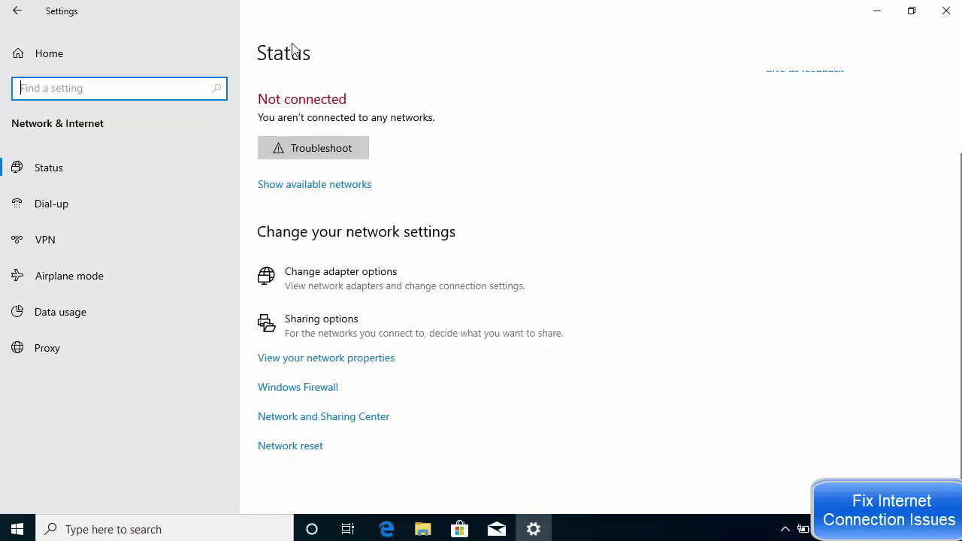
left_click(287, 446)
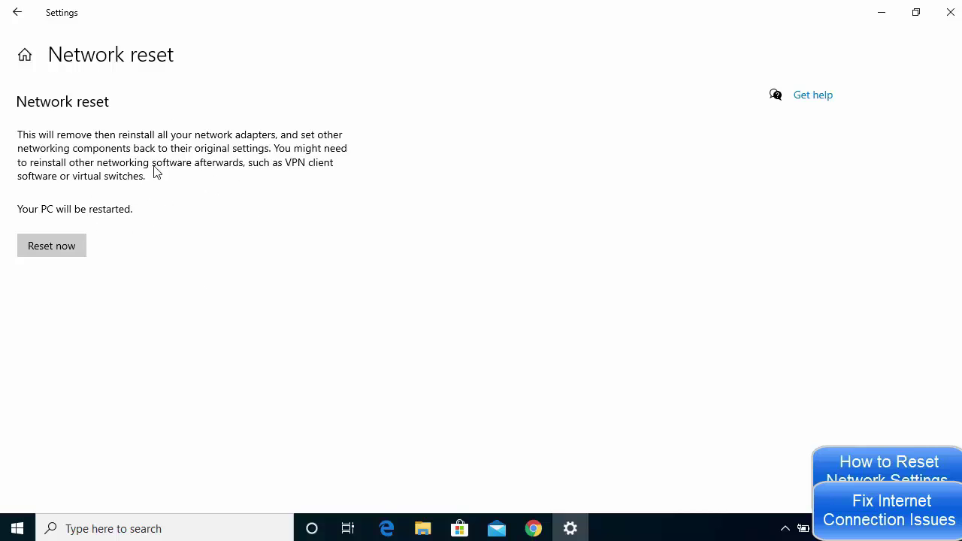
- Reset the network settings, confirm the reset and dismiss the sign-out notice
left_click(41, 244)
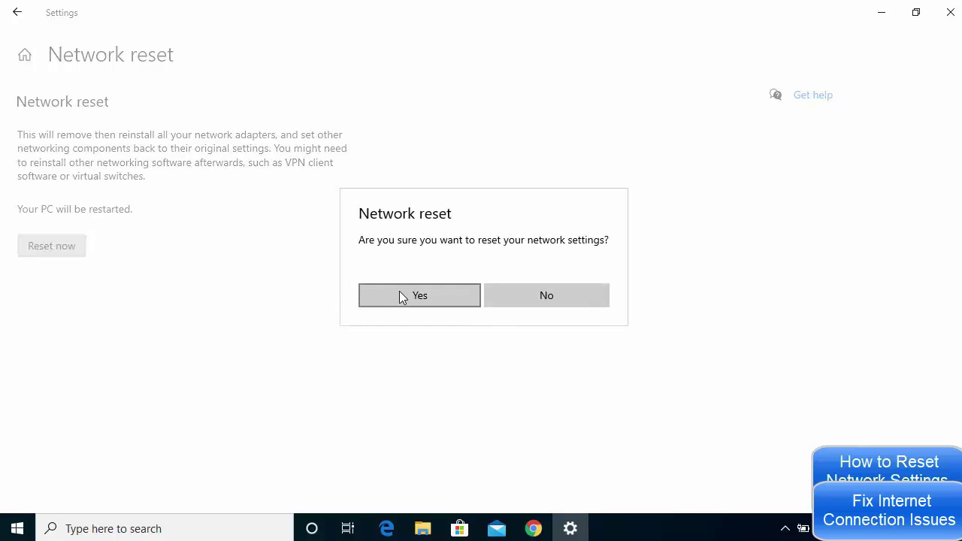
left_click(401, 295)
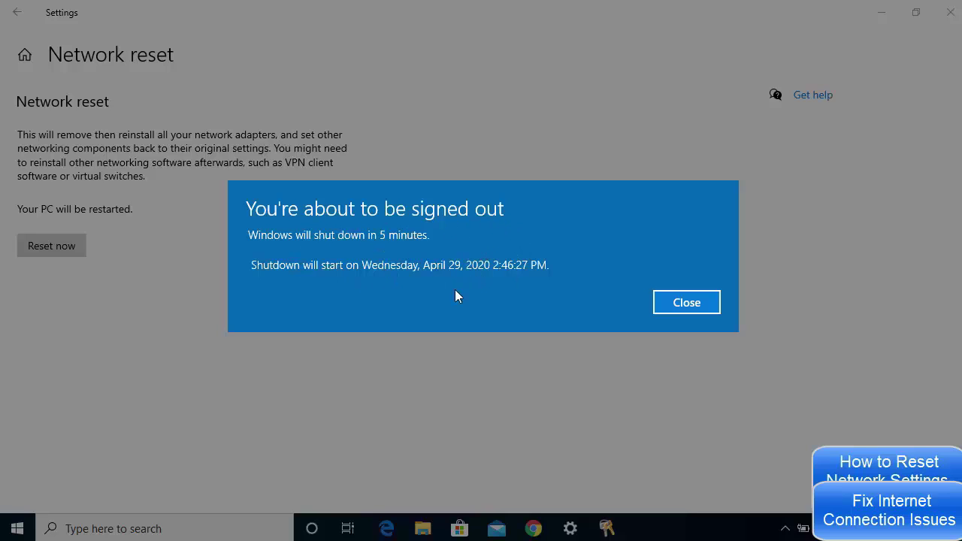
left_click(687, 303)
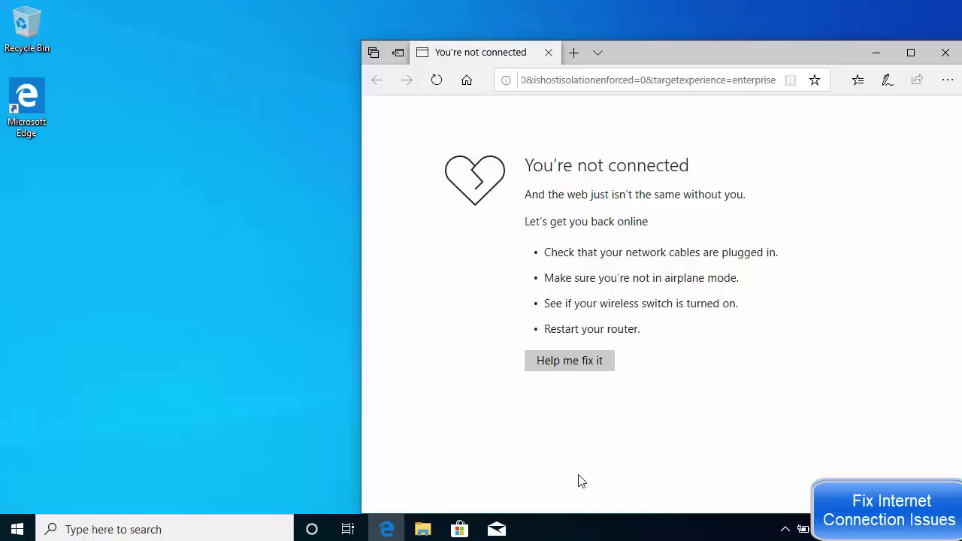
- Search Windows for "power" and, through the additional power settings, open the advanced power settings of the Balanced plan
left_click(158, 529)
type("po")
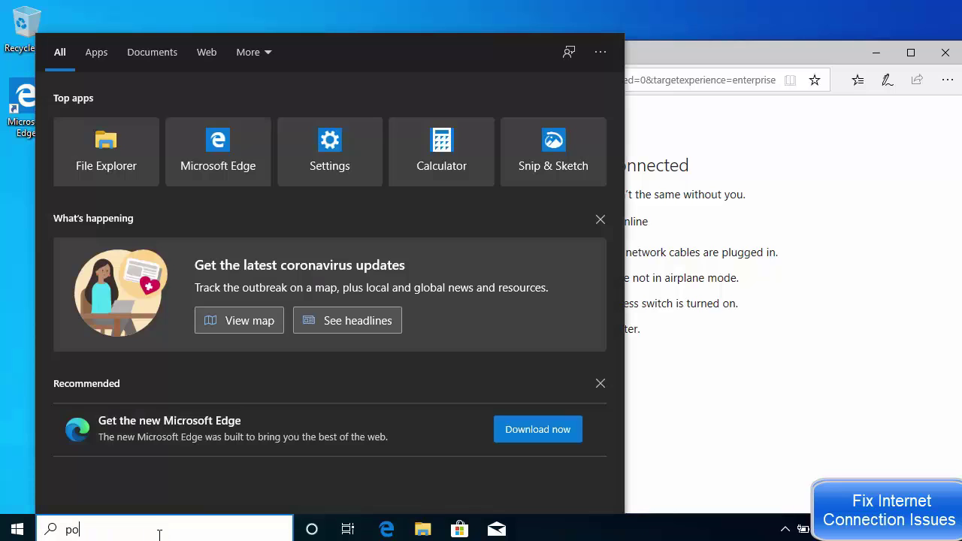
type("wer")
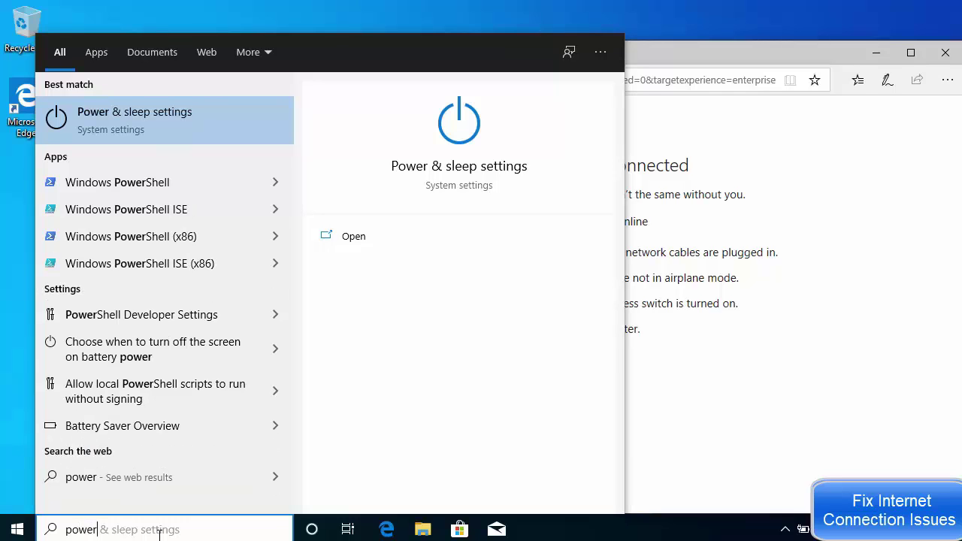
left_click(122, 120)
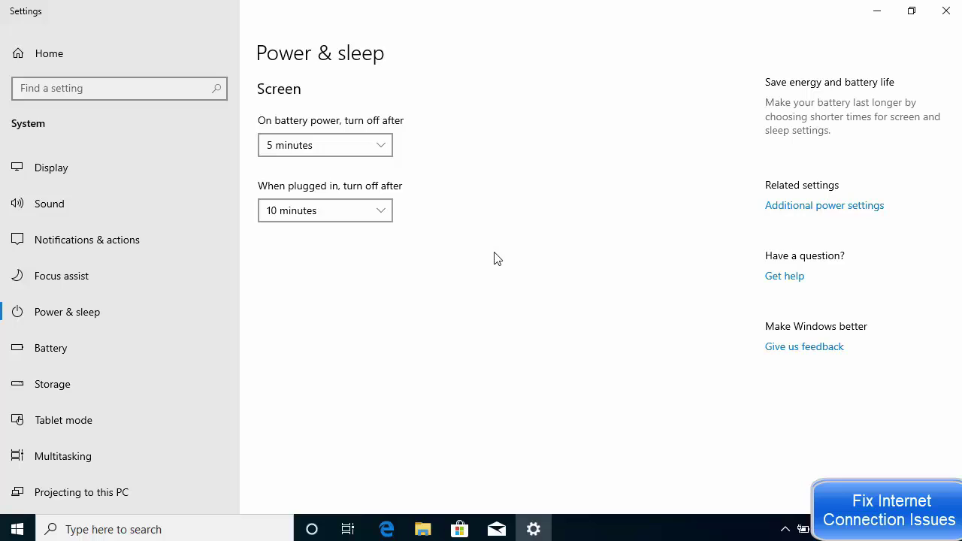
left_click(806, 210)
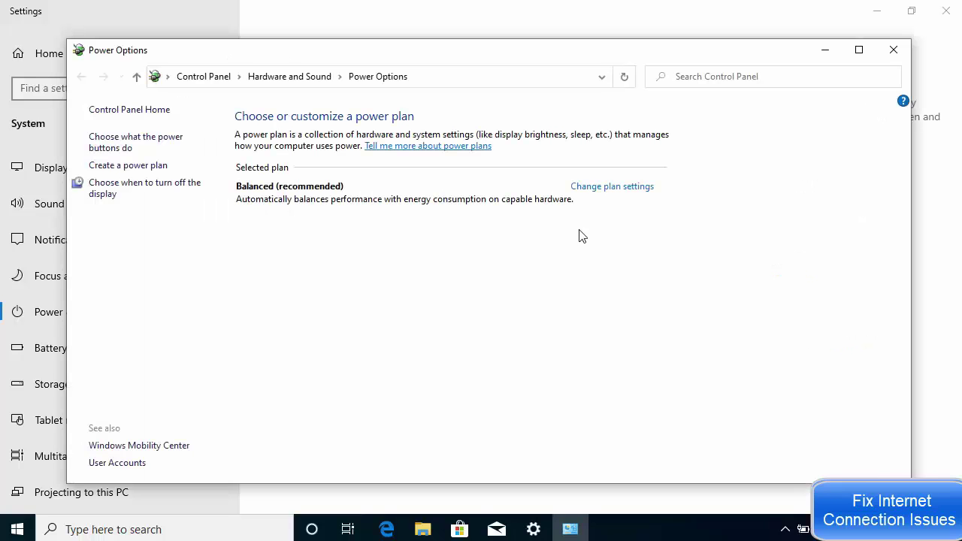
left_click(608, 194)
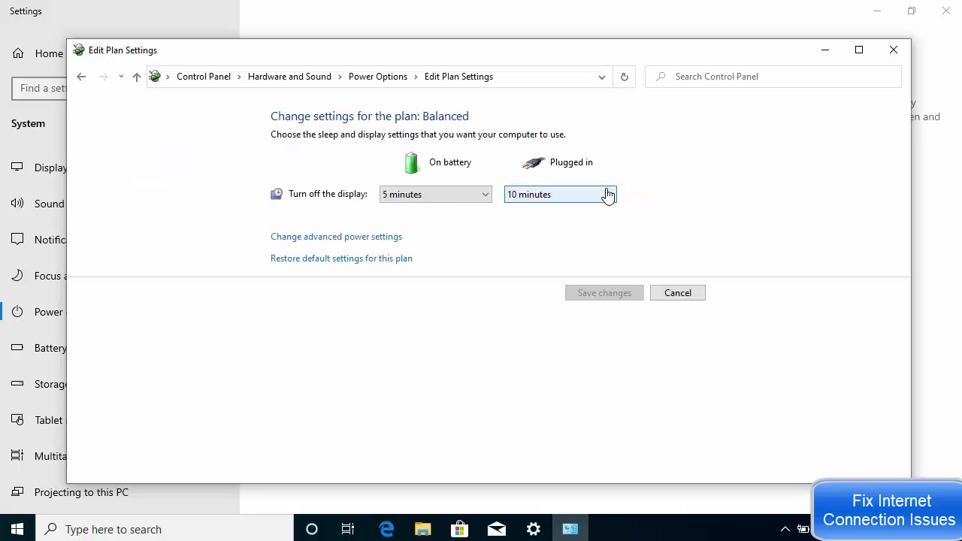
left_click(359, 244)
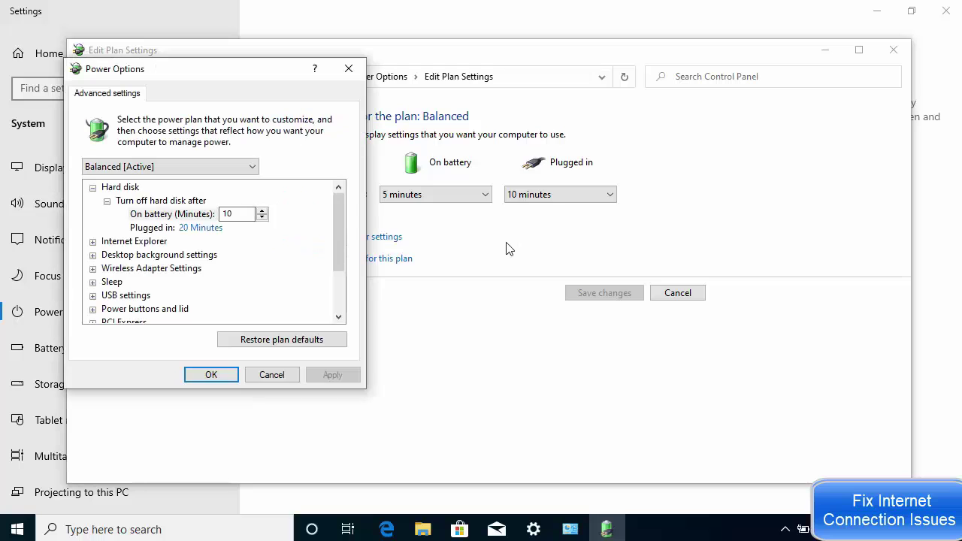
- Set the wireless adapter's Power Saving Mode on battery to Maximum Performance, apply the change and close the advanced power settings
left_click_drag(241, 79, 595, 95)
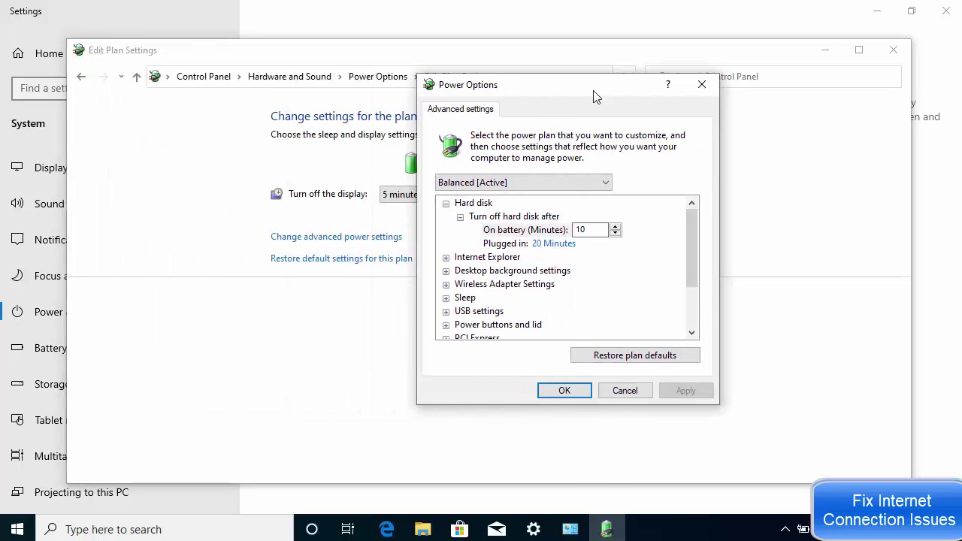
left_click(447, 286)
scroll(463, 271, "down", 1)
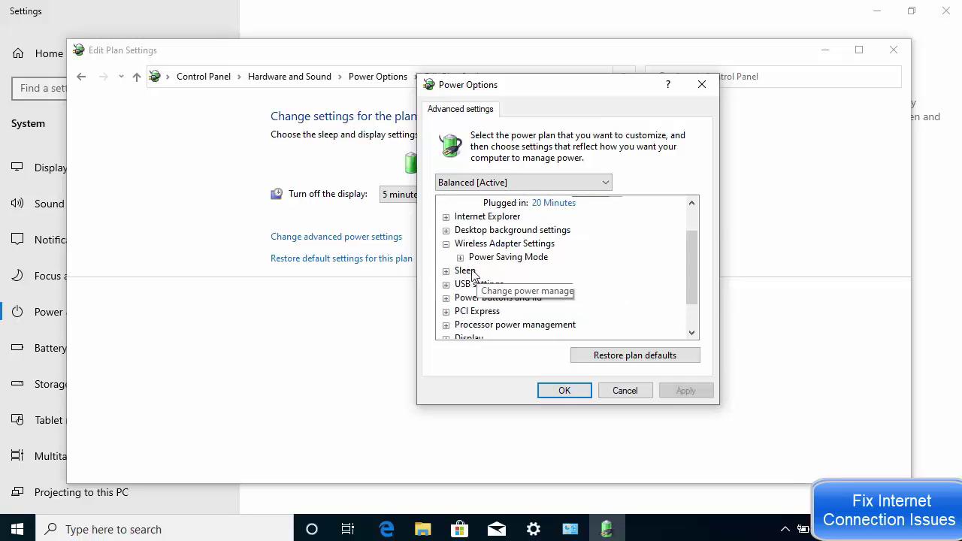
left_click(460, 257)
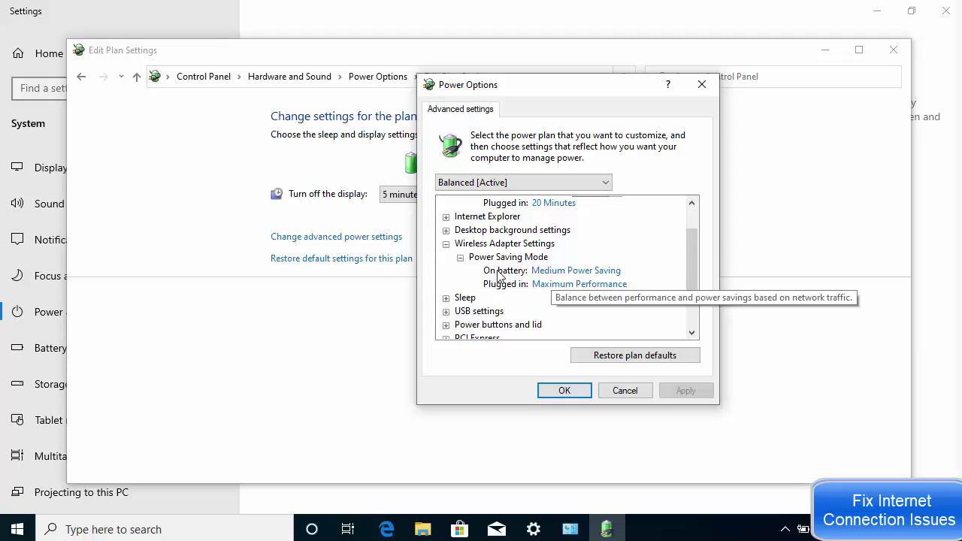
left_click(582, 272)
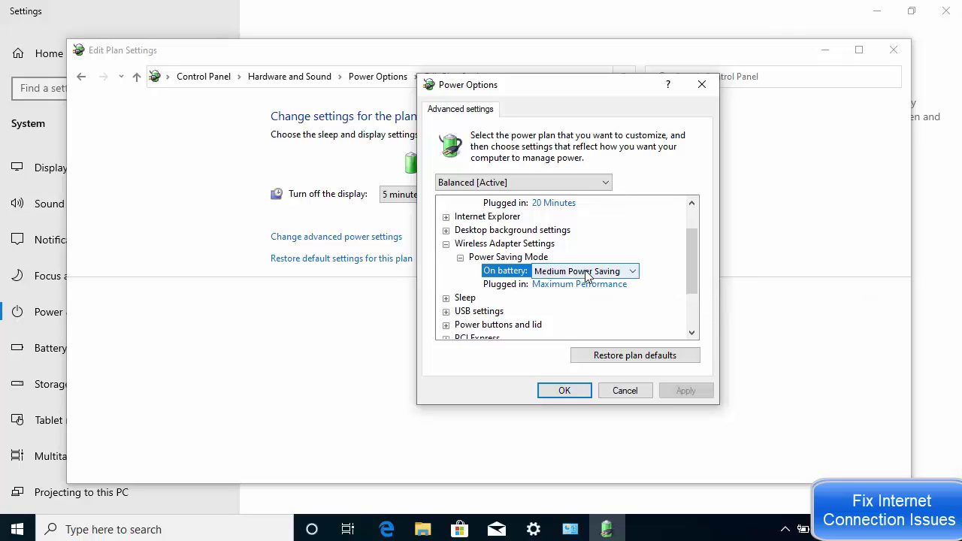
left_click(587, 274)
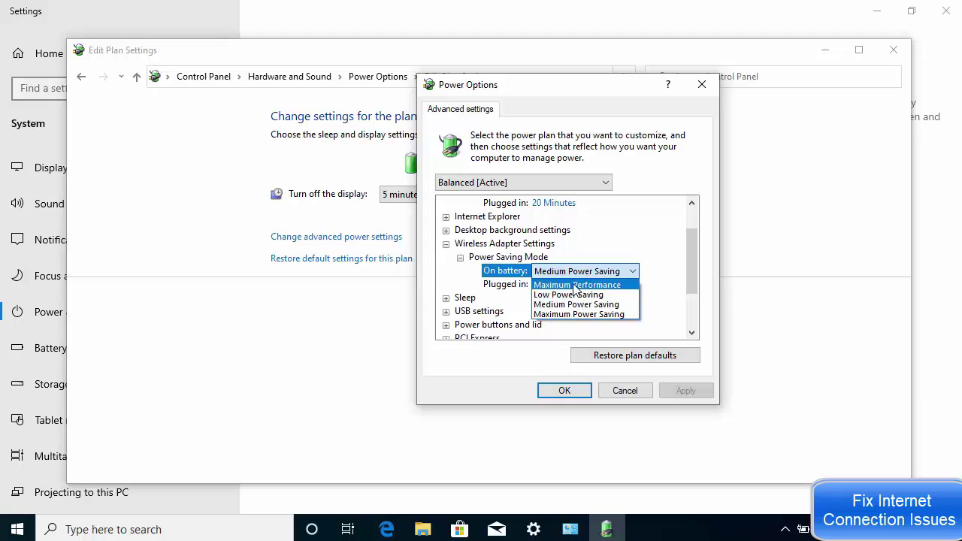
left_click(564, 285)
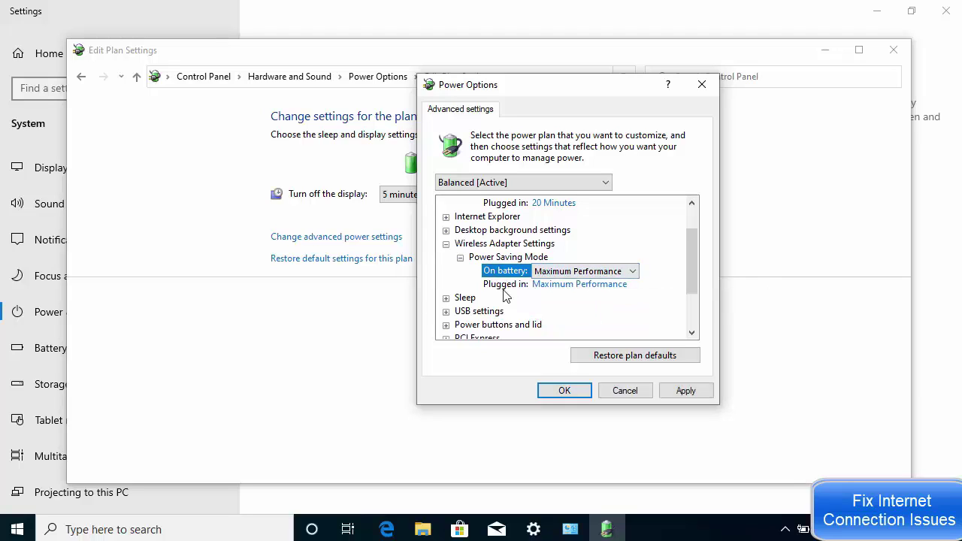
left_click(572, 291)
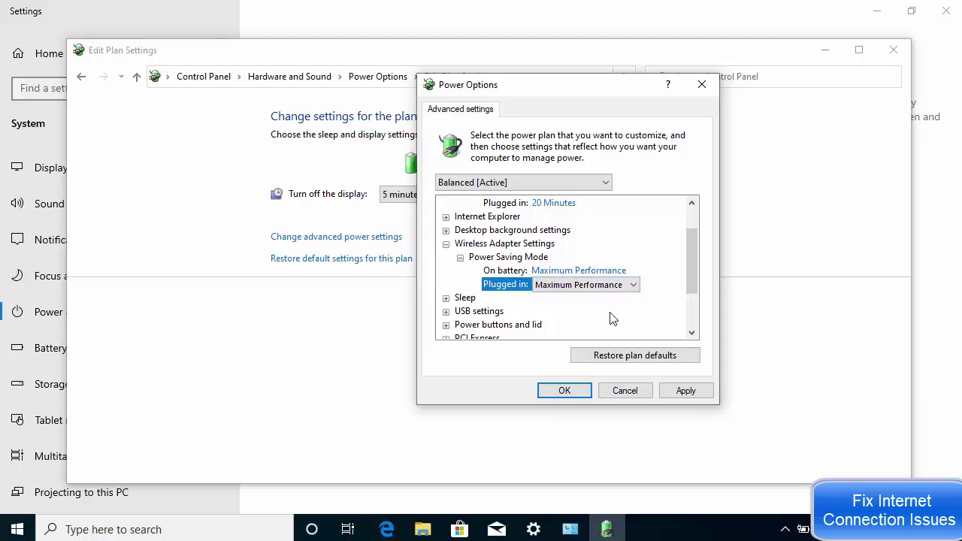
left_click(684, 391)
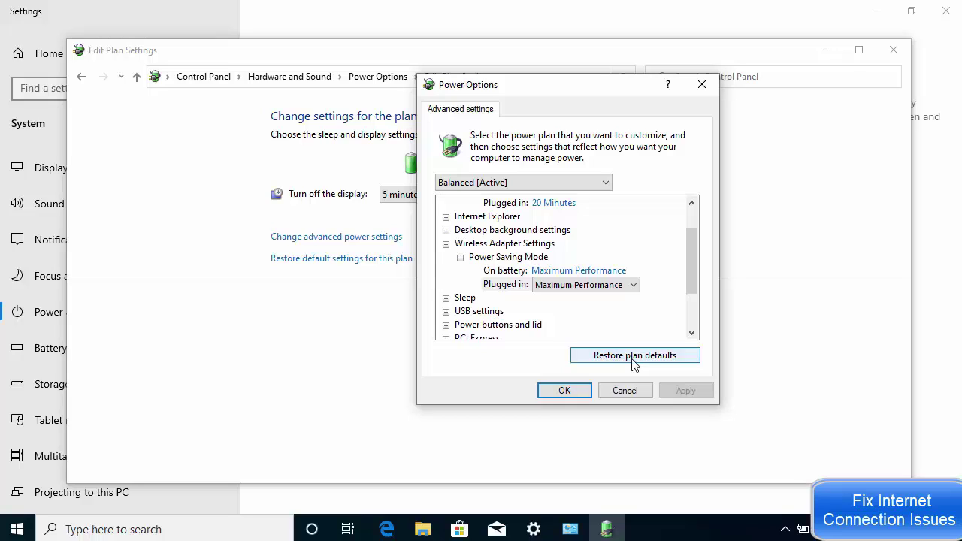
left_click(582, 392)
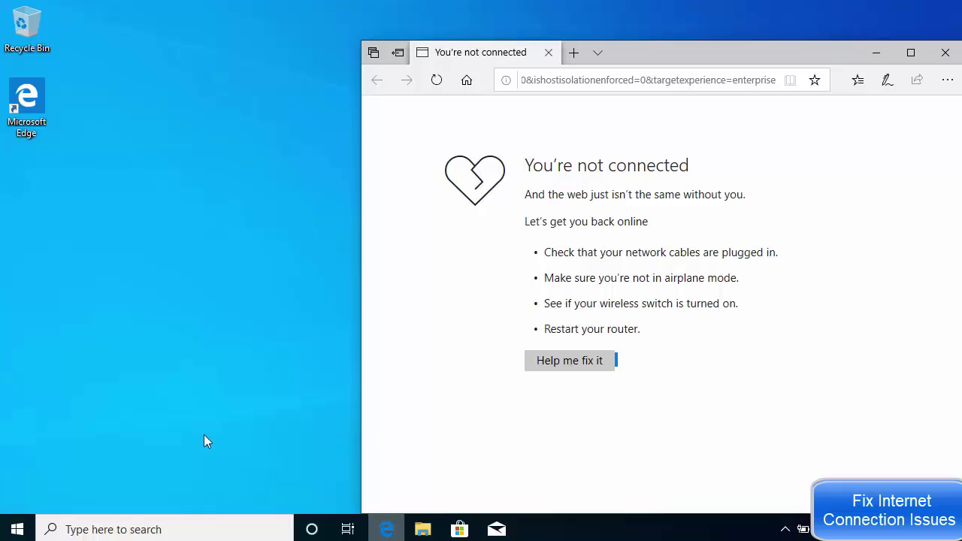
left_click(18, 529)
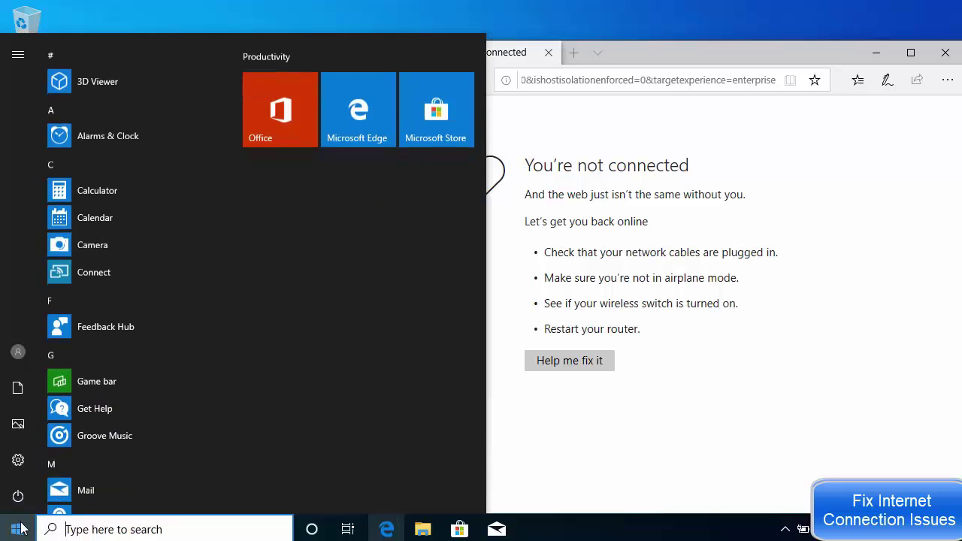
mouse_move(22, 501)
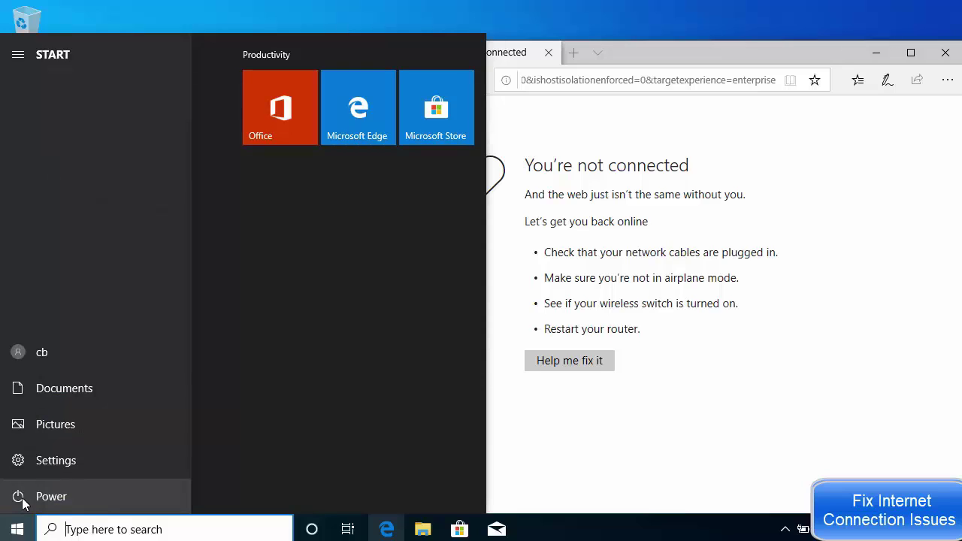
left_click(23, 501)
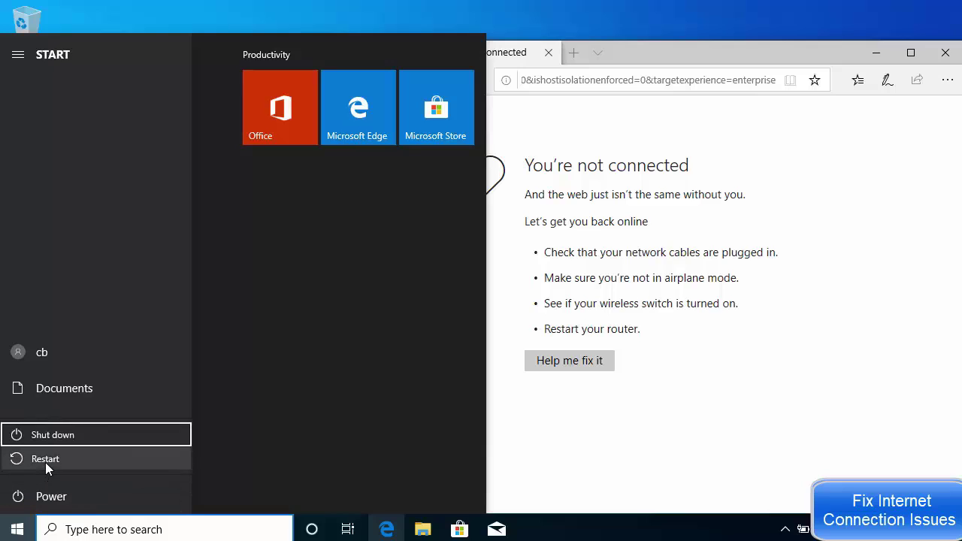
left_click(610, 451)
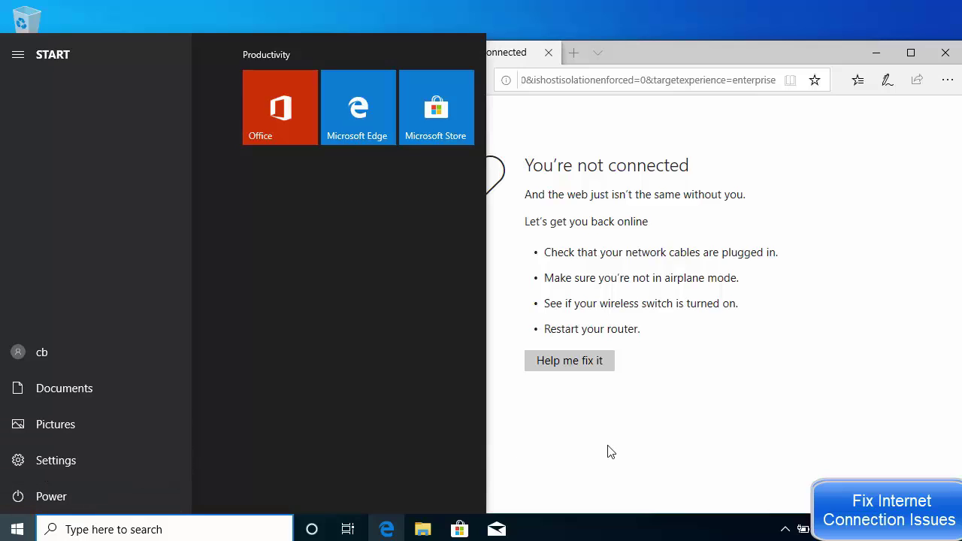
left_click(605, 434)
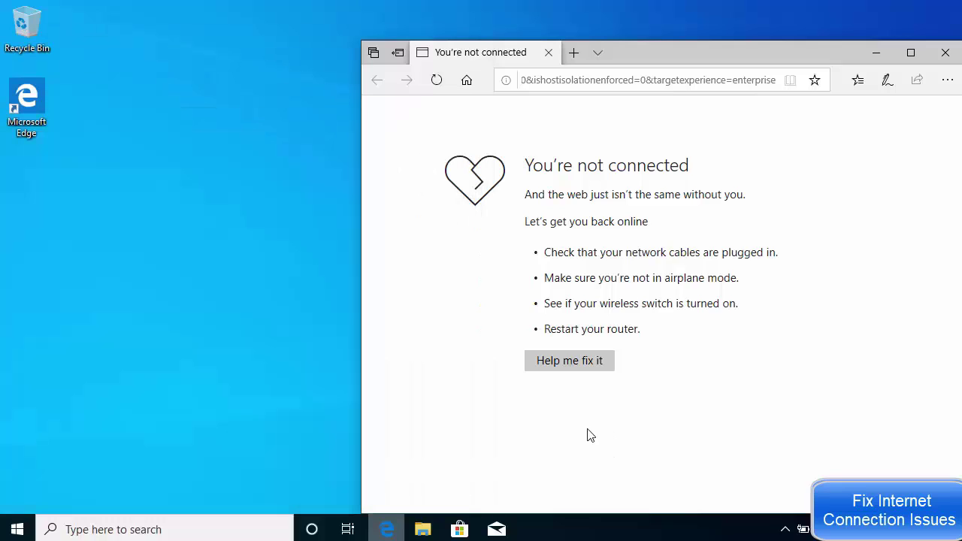
- Open the Recovery page in the Update & Security settings
left_click(19, 529)
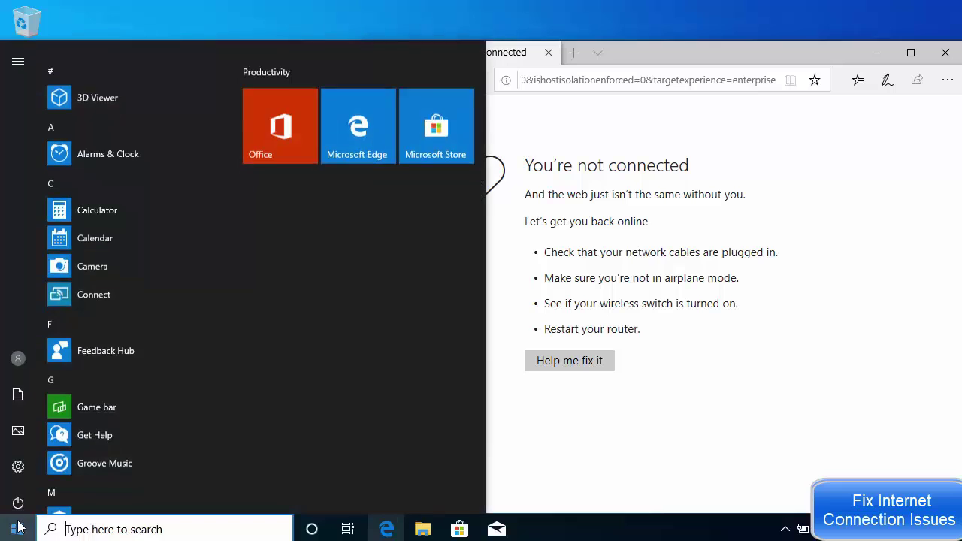
mouse_move(21, 467)
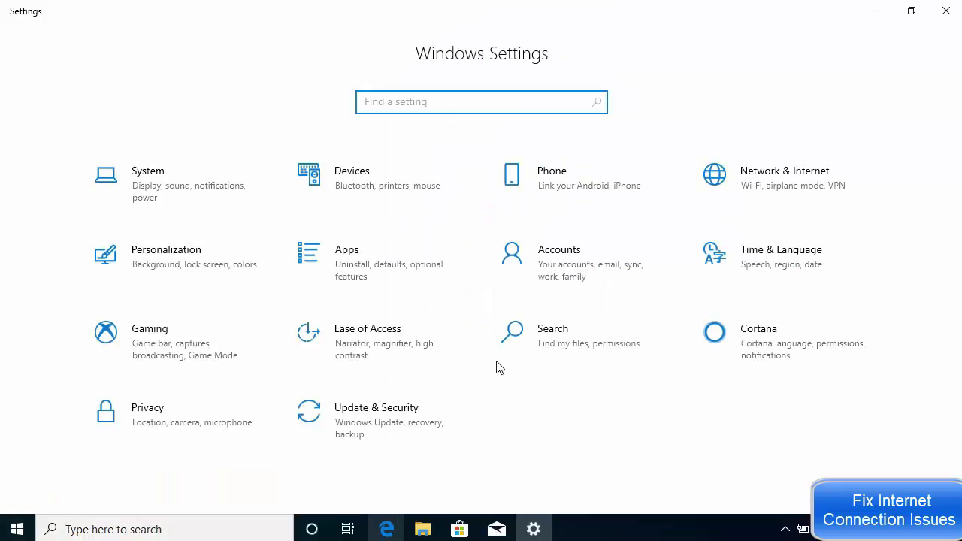
left_click(377, 424)
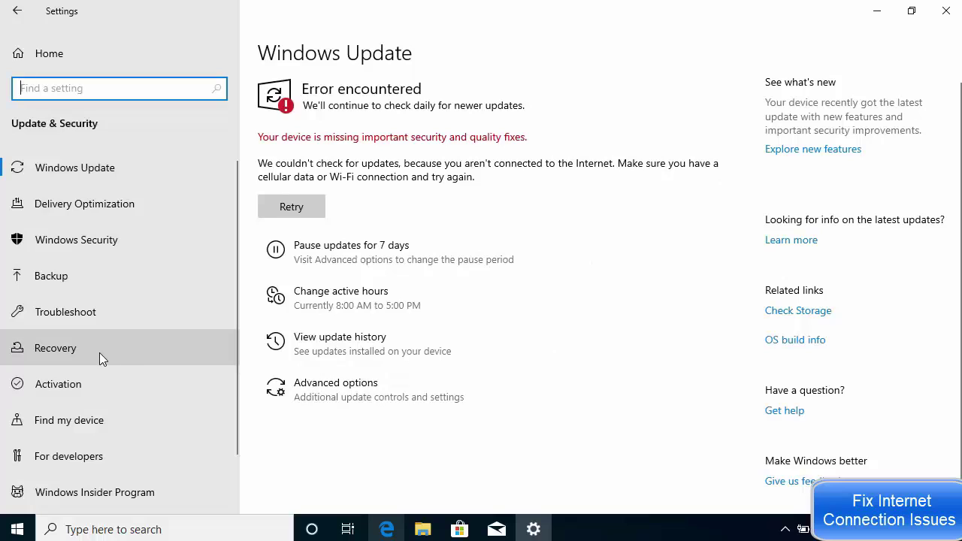
left_click(91, 351)
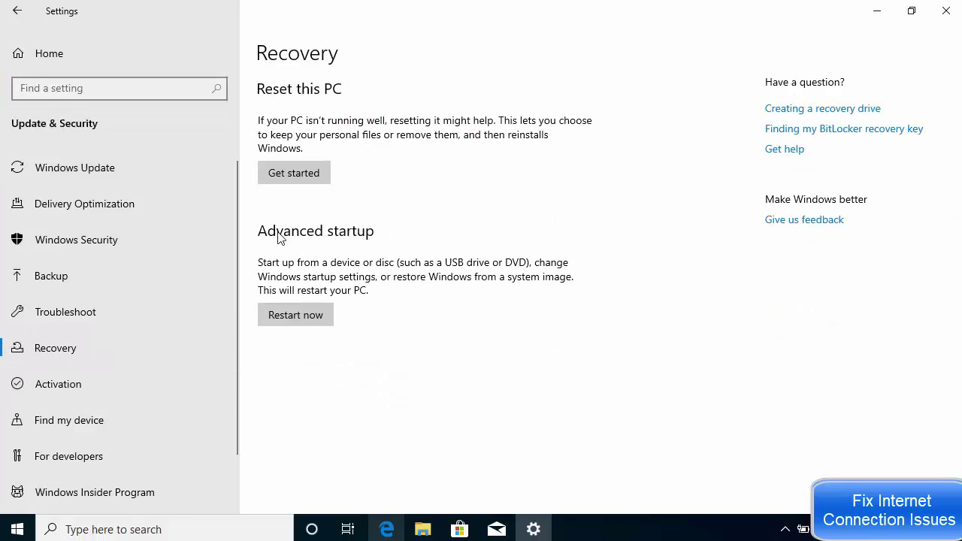
- Restart the PC into Advanced startup and open the advanced troubleshooting options
left_click(295, 314)
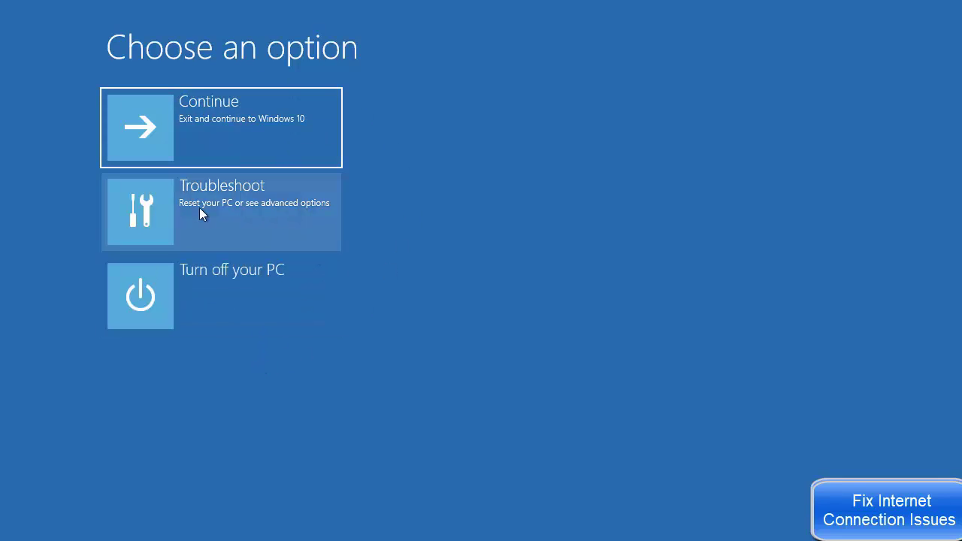
left_click(225, 208)
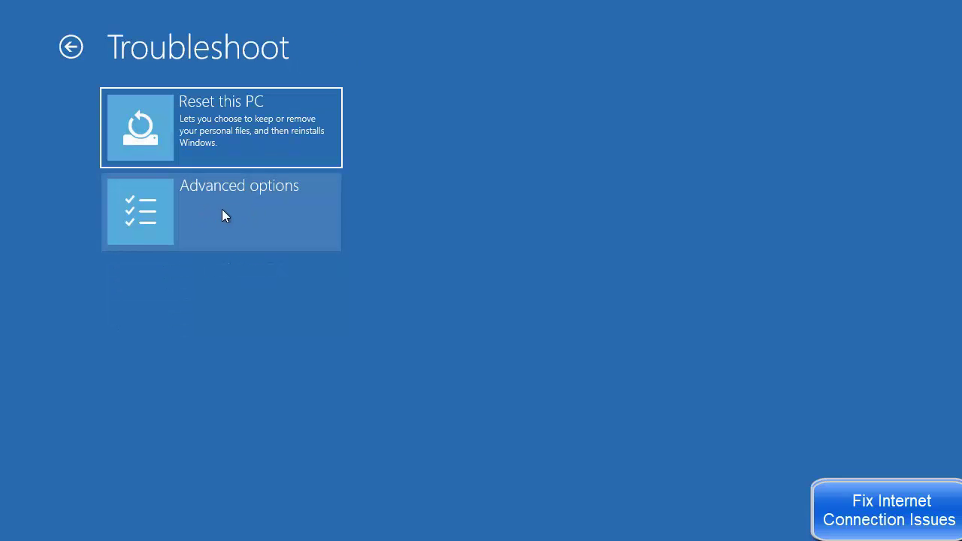
left_click(222, 211)
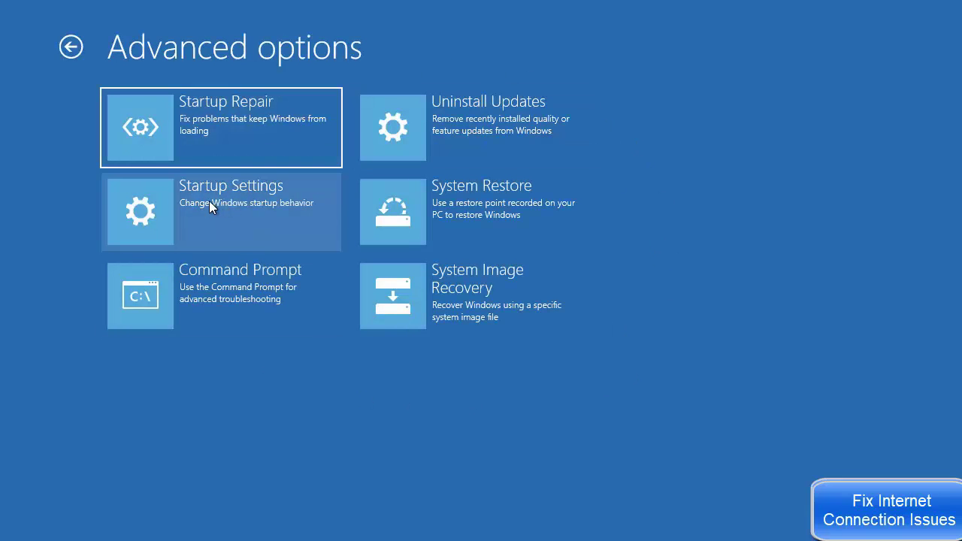
- Restart the PC through Startup Settings and boot into Safe Mode with Networking
left_click(239, 207)
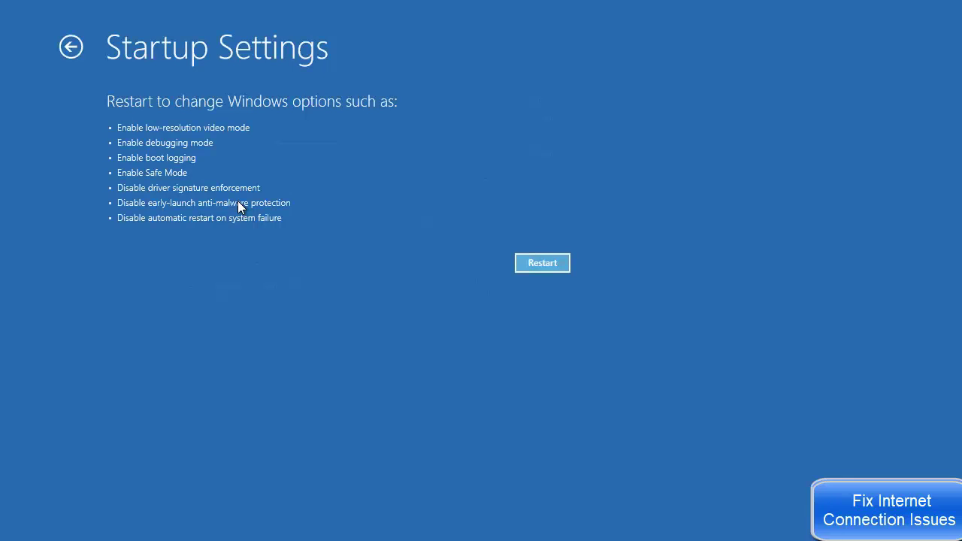
left_click(542, 263)
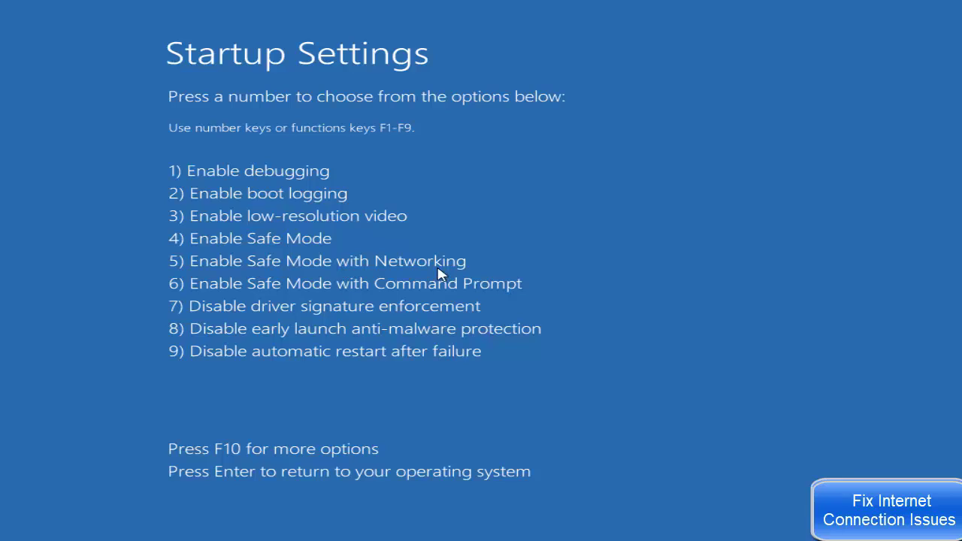
key("5")
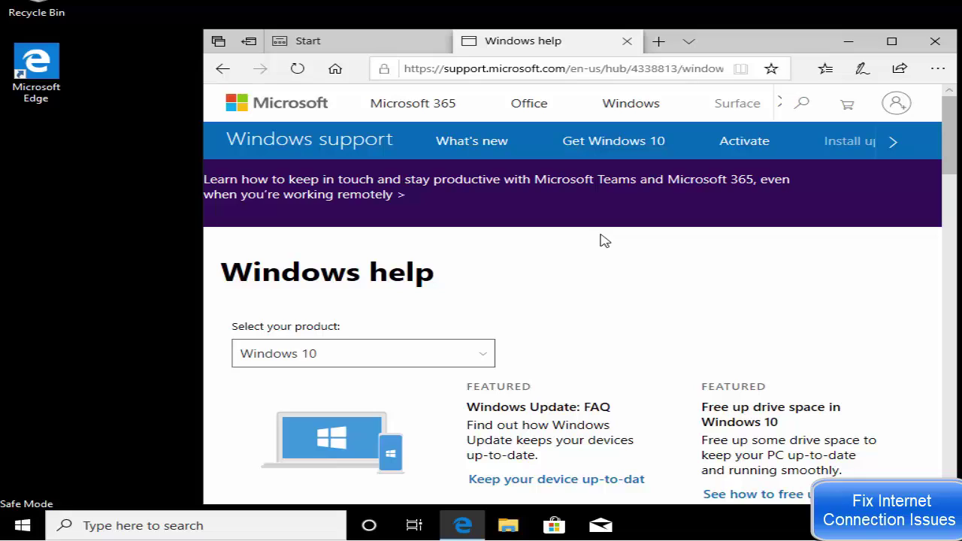
- Restart the PC to leave Safe Mode and return to the normal Windows desktop
left_click(24, 525)
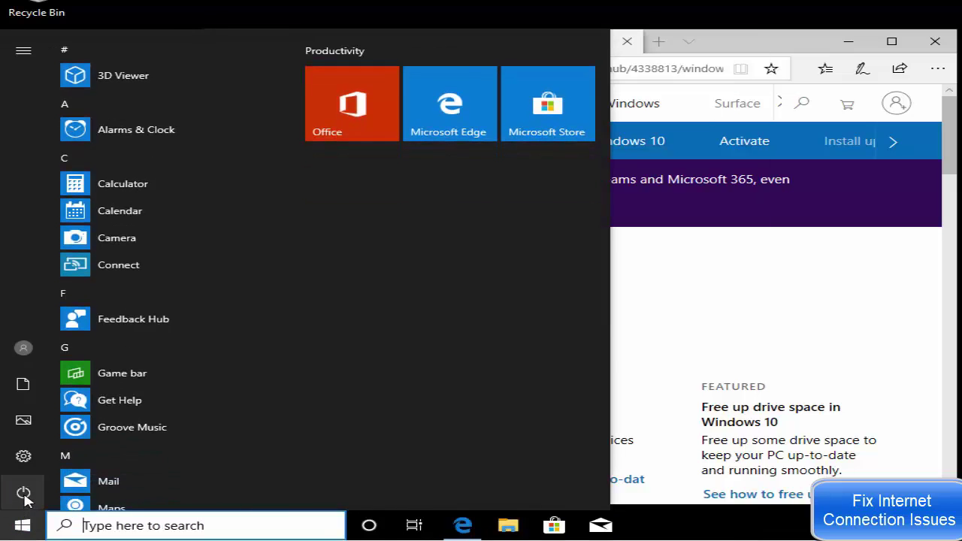
mouse_move(24, 498)
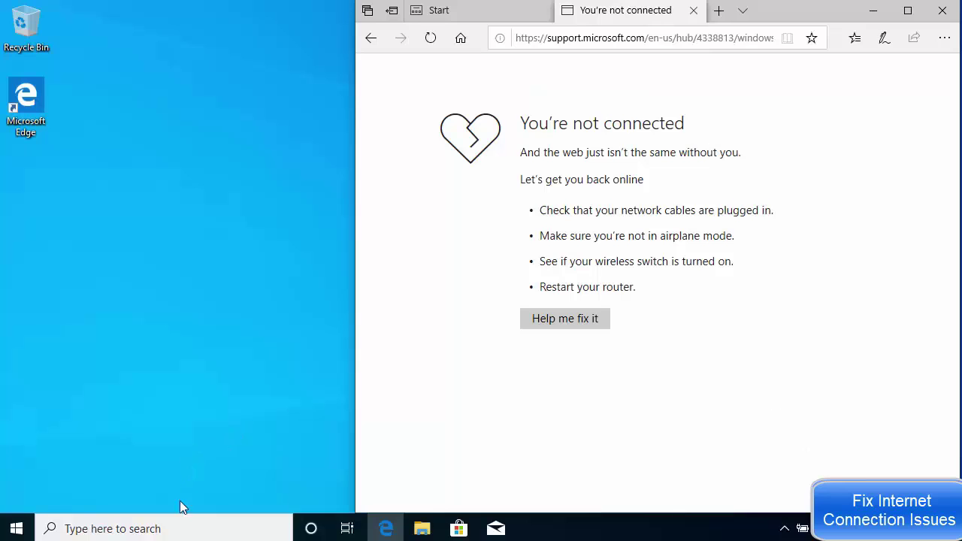
- Search Windows for "services" and open the Services app
left_click(176, 528)
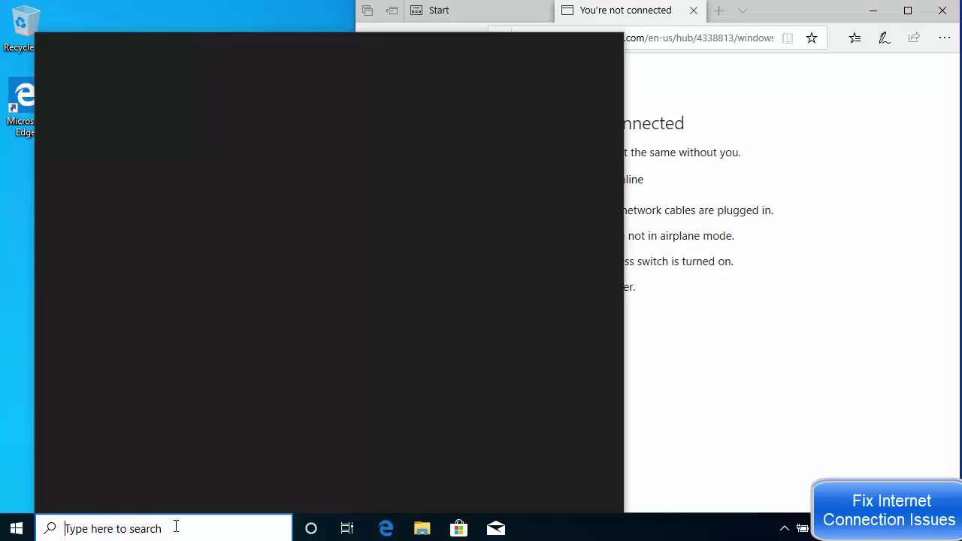
type("s")
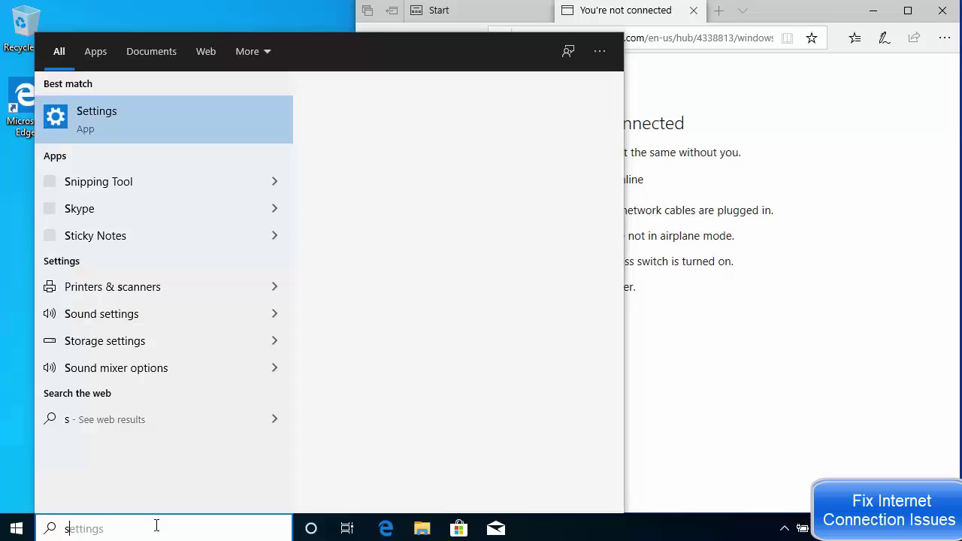
type("ervic")
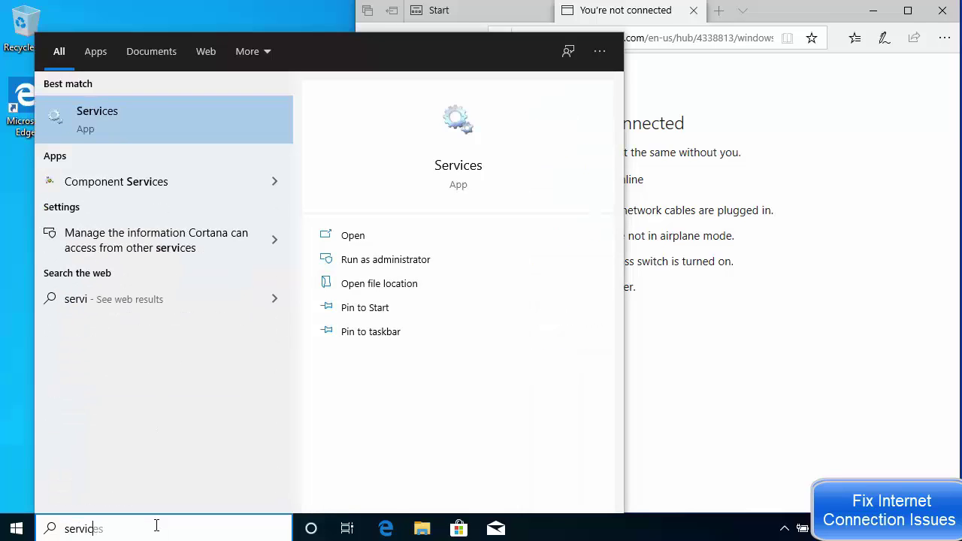
type("es")
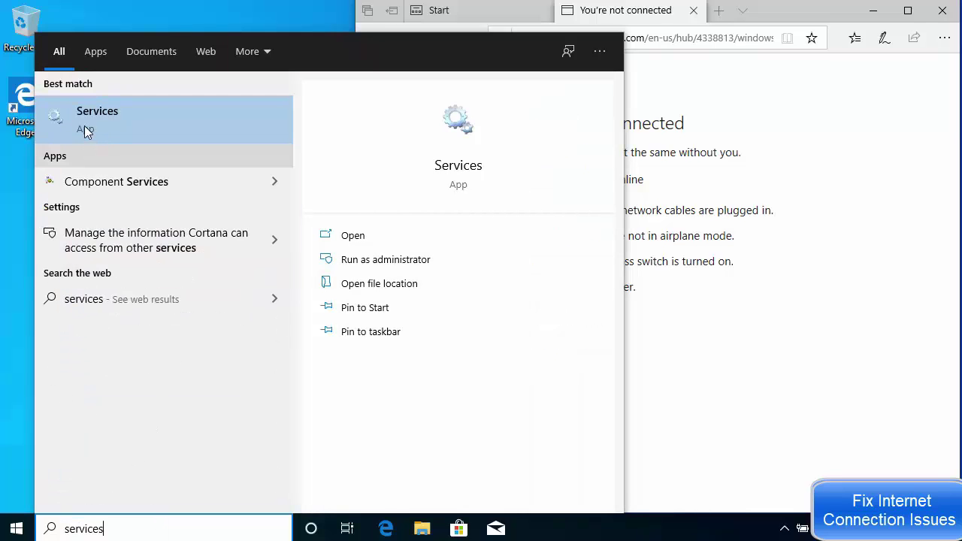
left_click(90, 126)
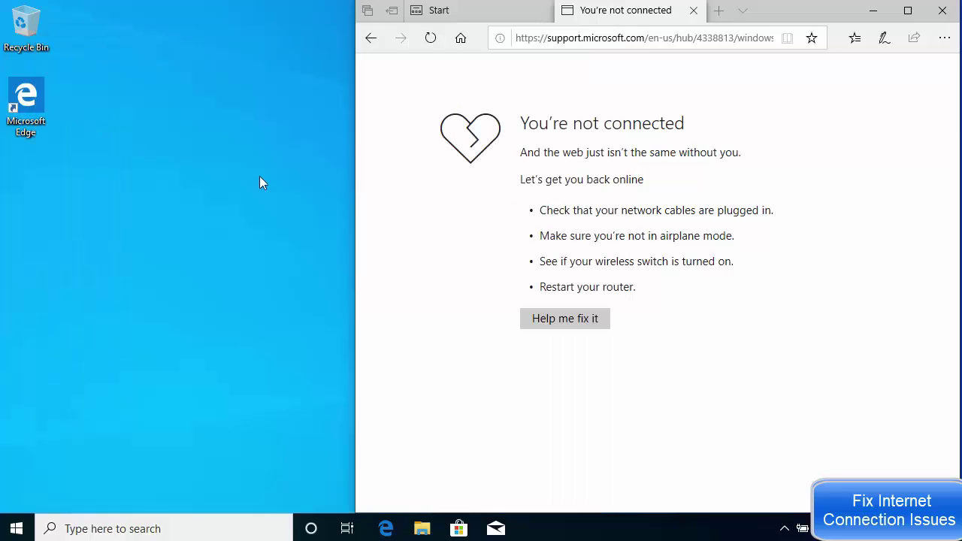
- Start the Network Connections service from its properties and confirm the dialog
left_click(355, 157)
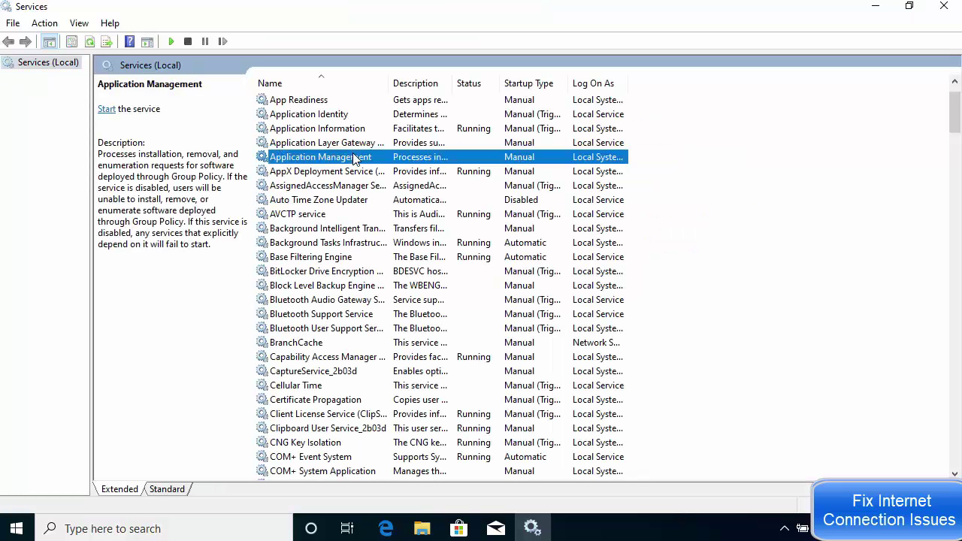
scroll(355, 158, "down", 17)
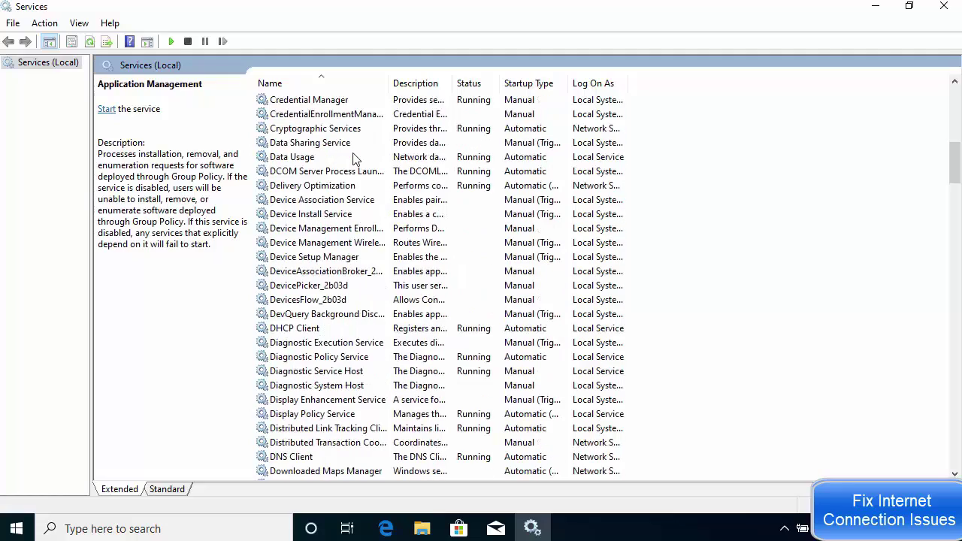
scroll(355, 158, "down", 11)
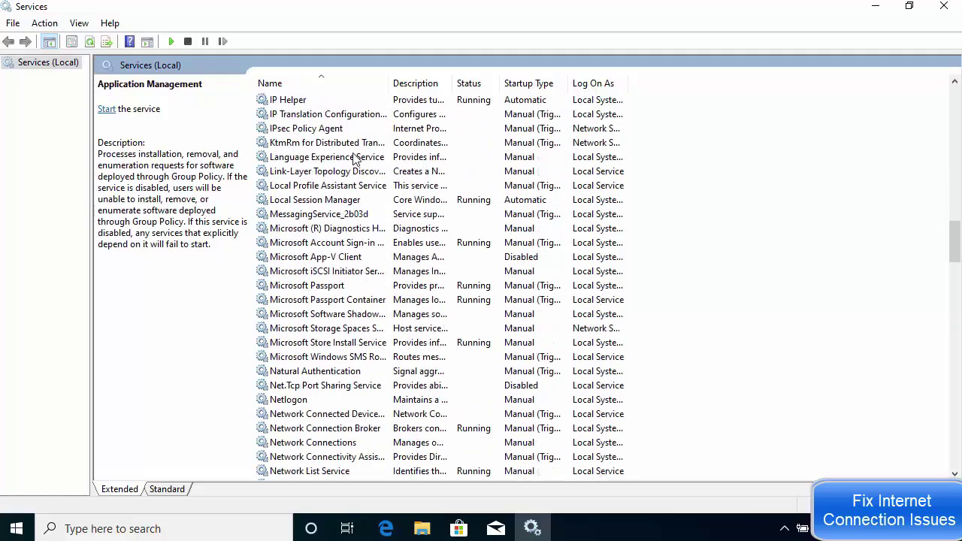
scroll(354, 158, "down", 2)
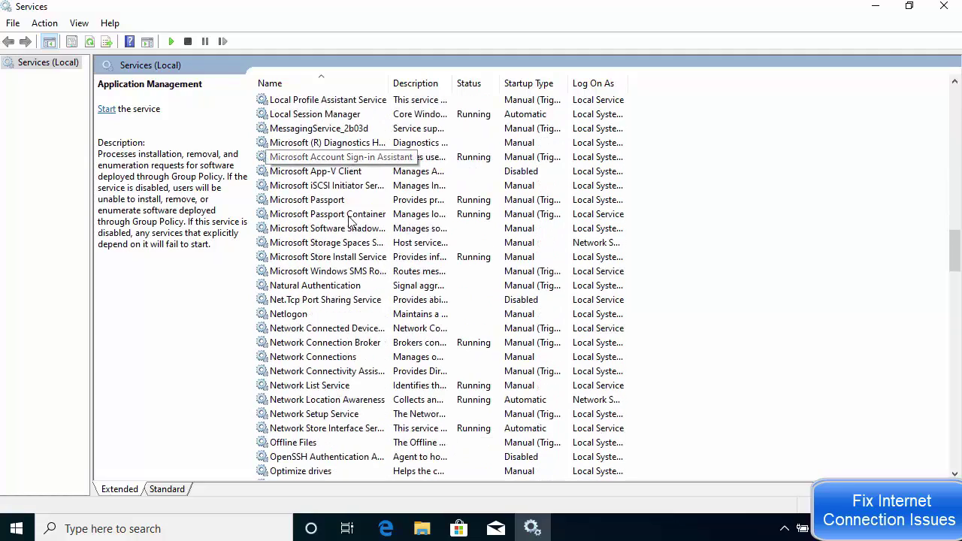
left_click(351, 359)
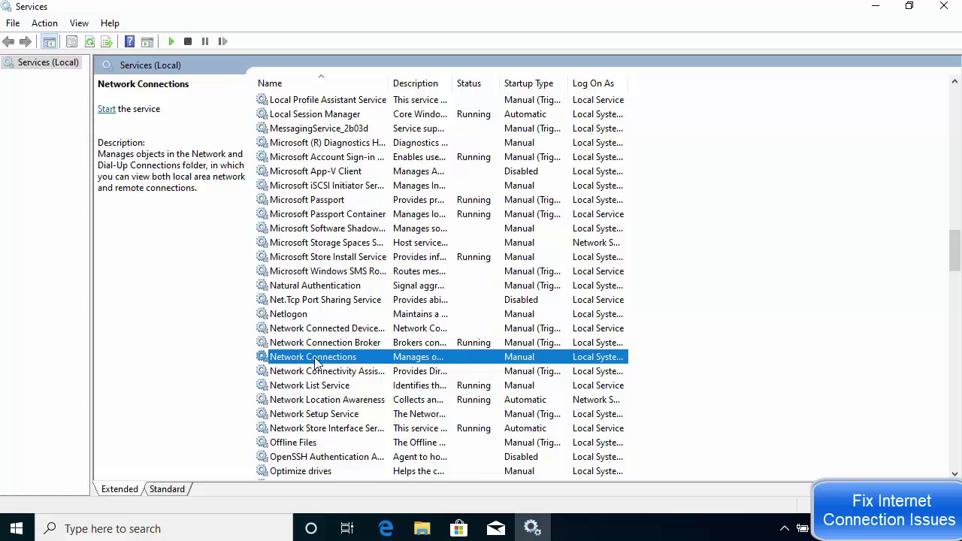
right_click(320, 364)
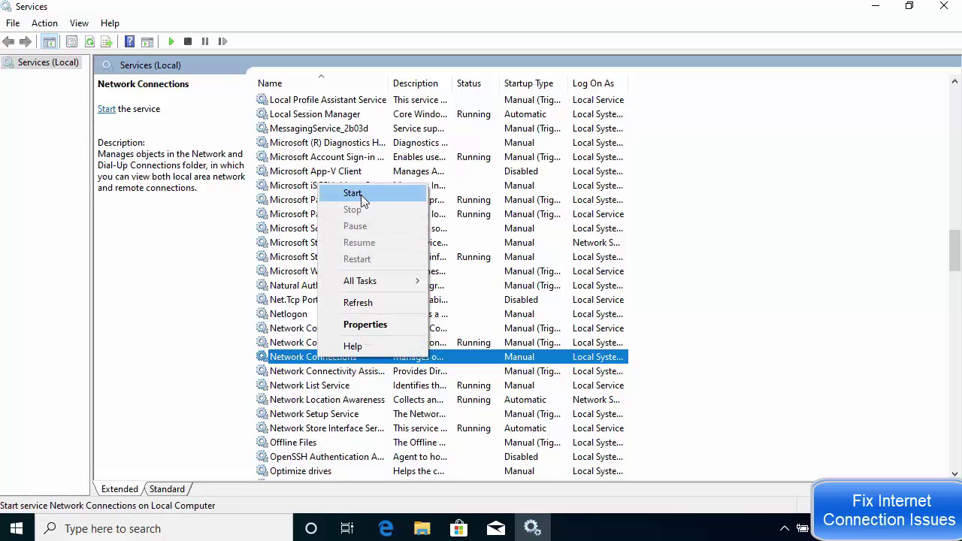
left_click(366, 325)
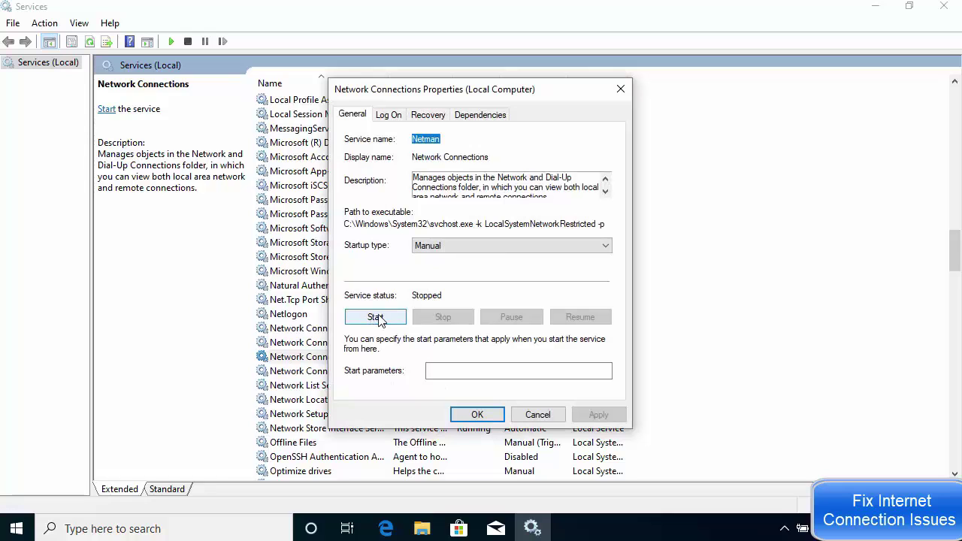
left_click(376, 317)
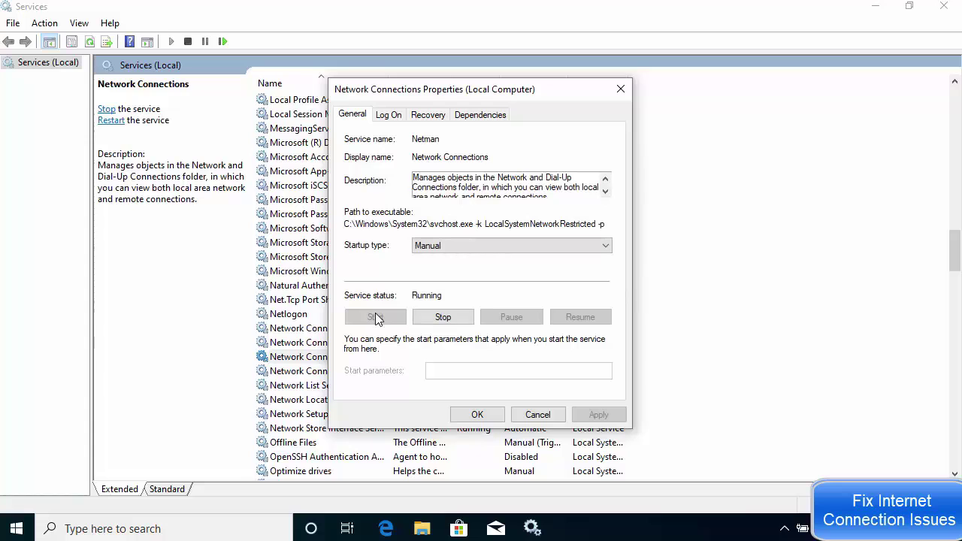
left_click(478, 414)
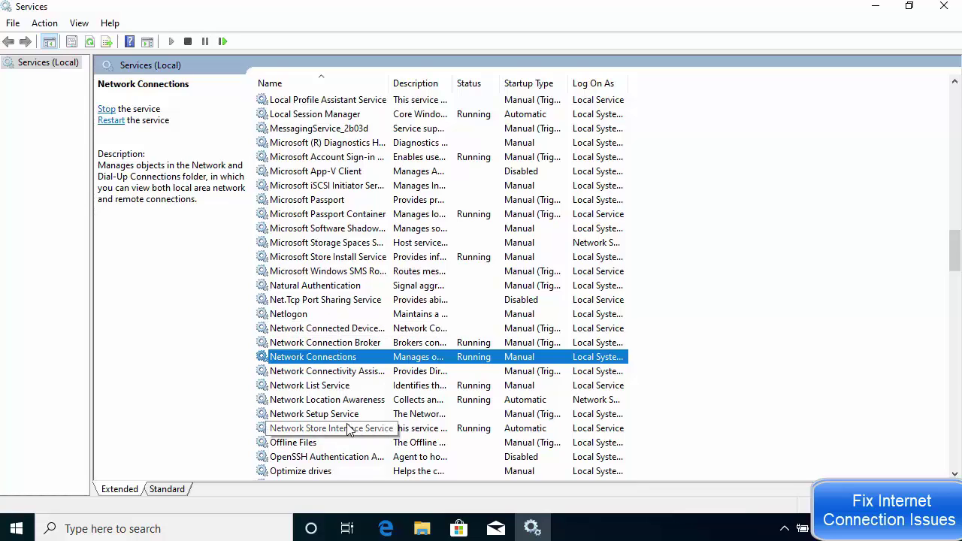
- Start the Wi-Fi Direct Services Connection Manager Service from its properties
scroll(314, 375, "down", 1)
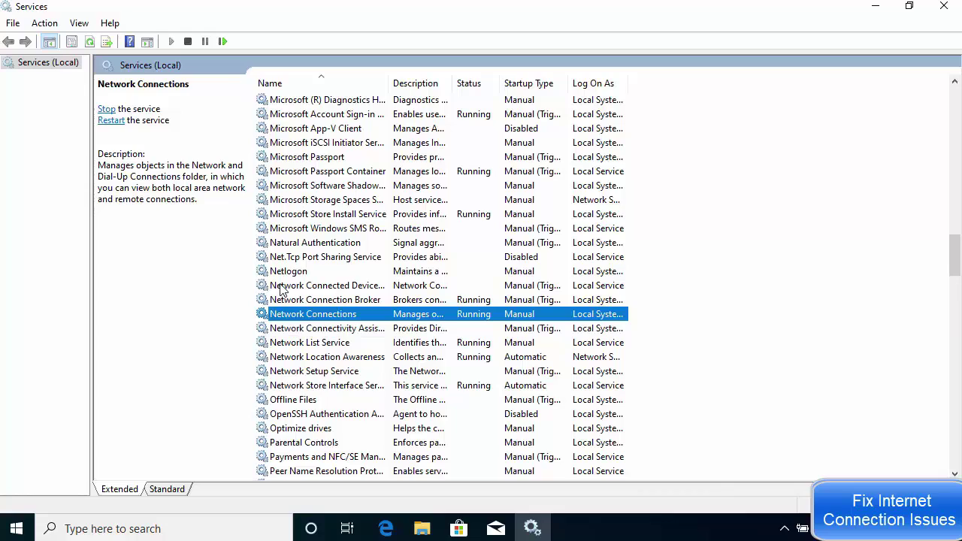
scroll(331, 299, "down", 4)
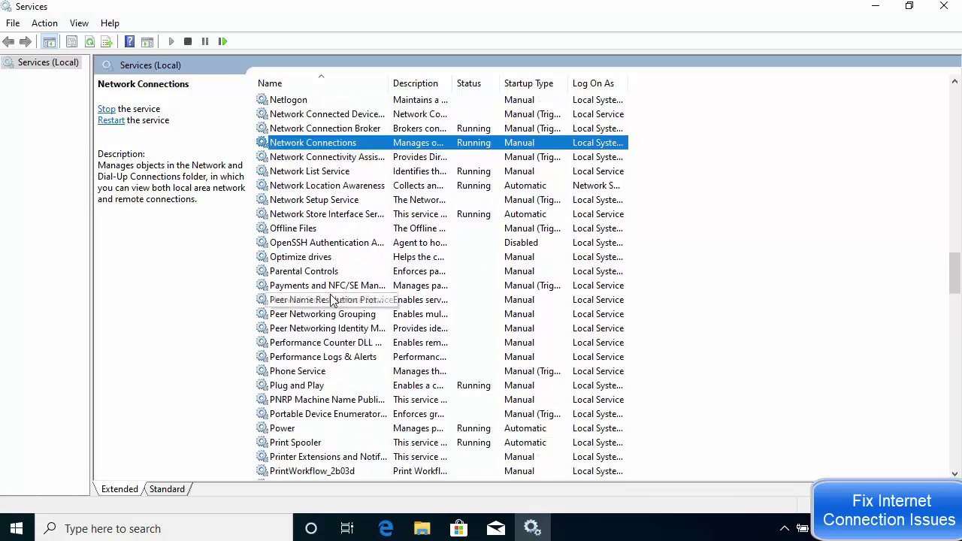
scroll(331, 300, "down", 8)
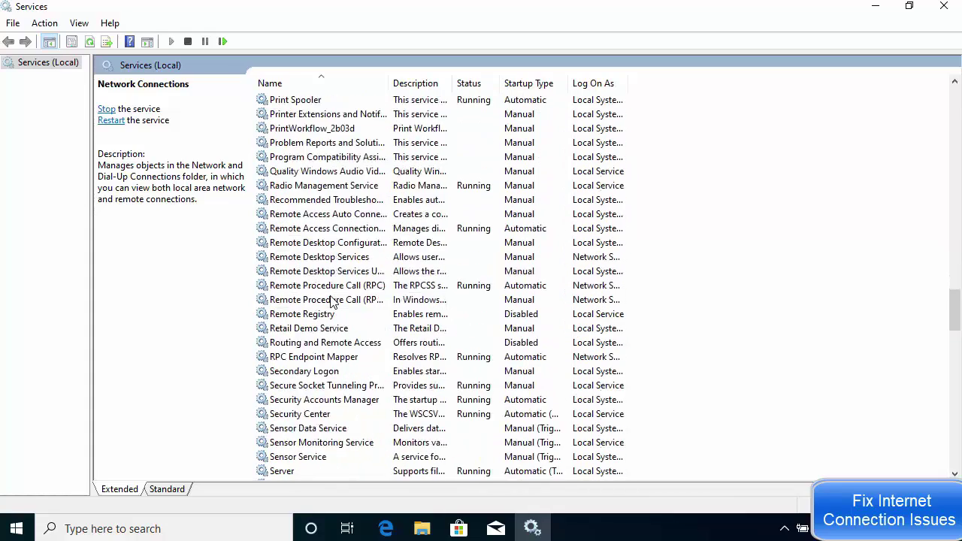
scroll(331, 300, "down", 5)
scroll(331, 300, "down", 9)
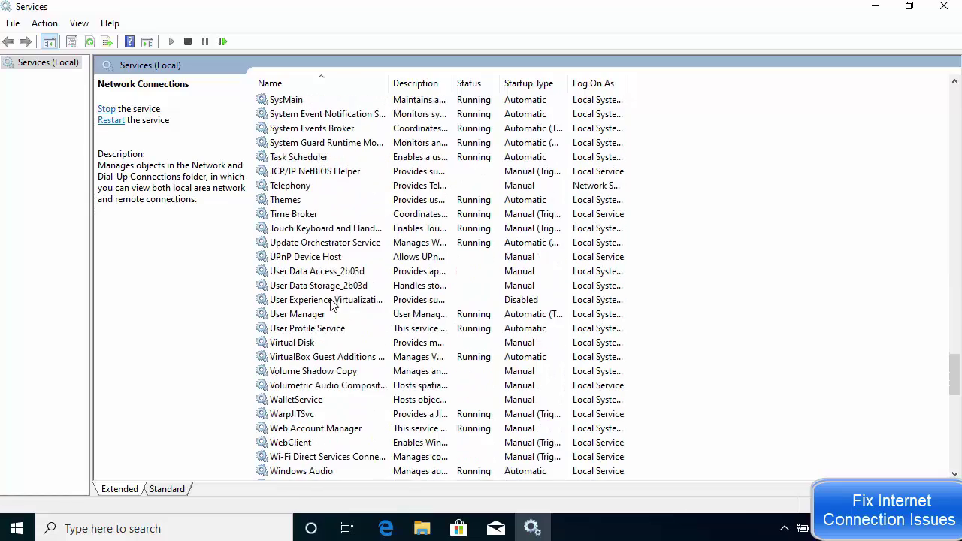
scroll(330, 305, "down", 2)
left_click(296, 372)
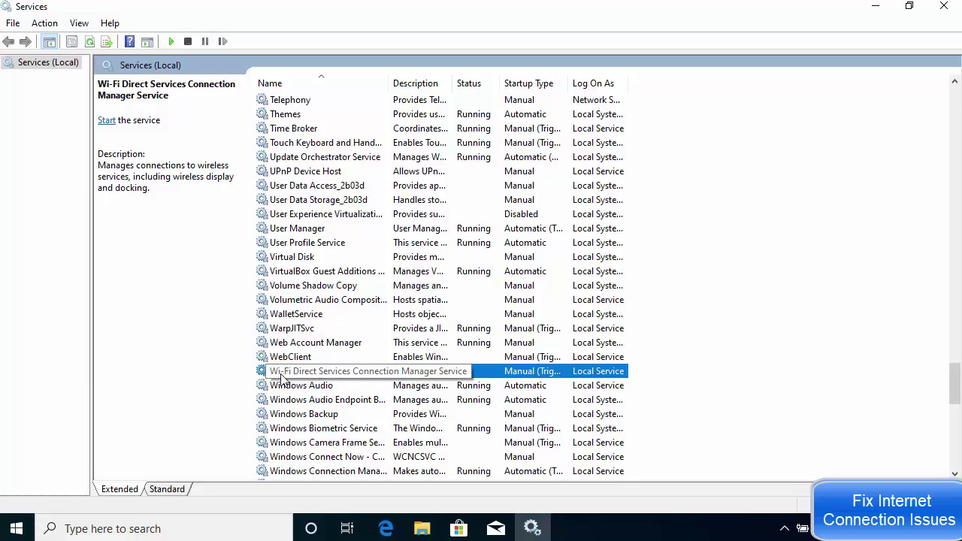
right_click(314, 374)
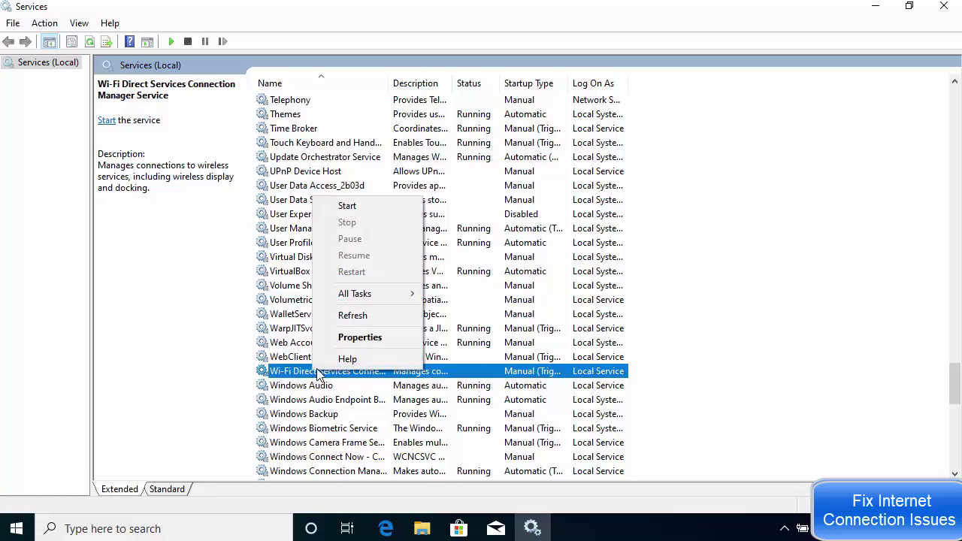
left_click(344, 339)
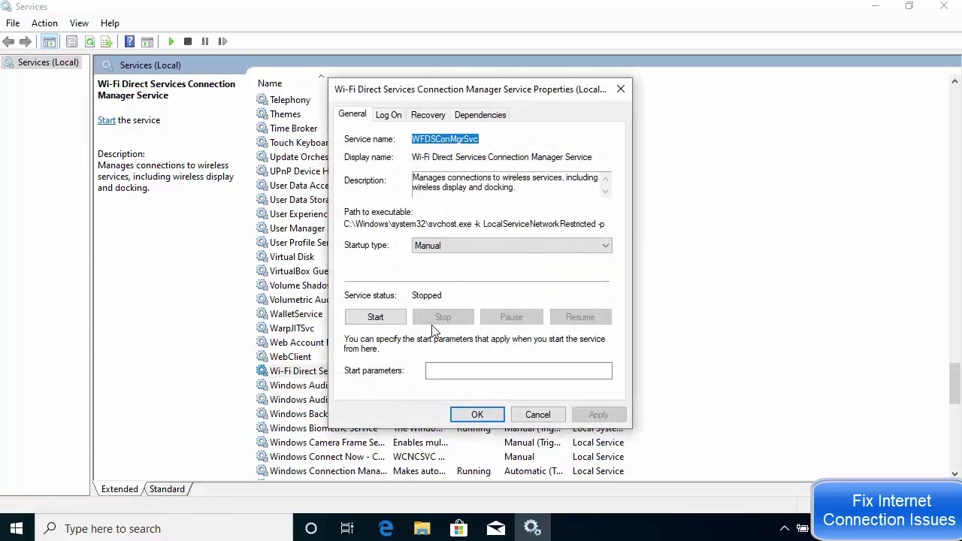
left_click(375, 317)
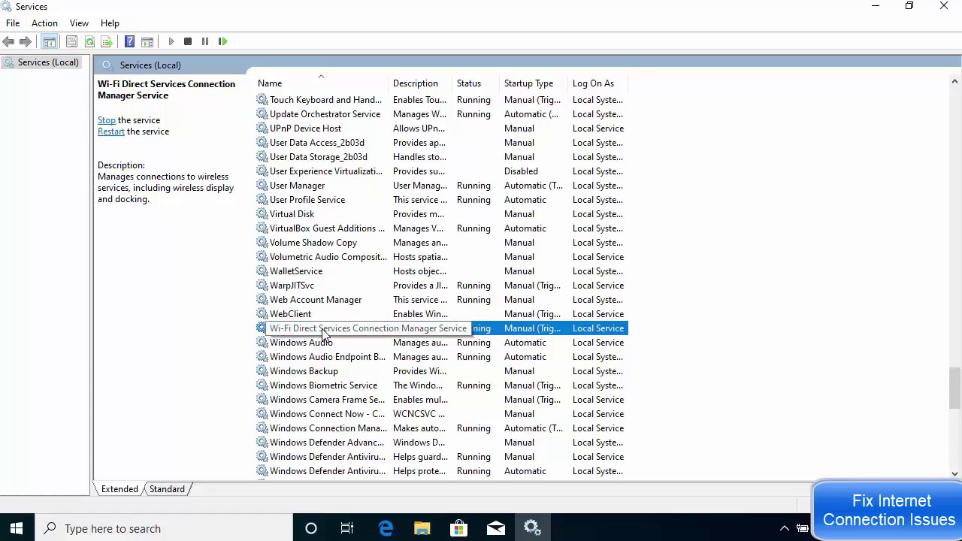
- Start the WLAN AutoConfig service from its properties and close the dialog
scroll(323, 334, "down", 9)
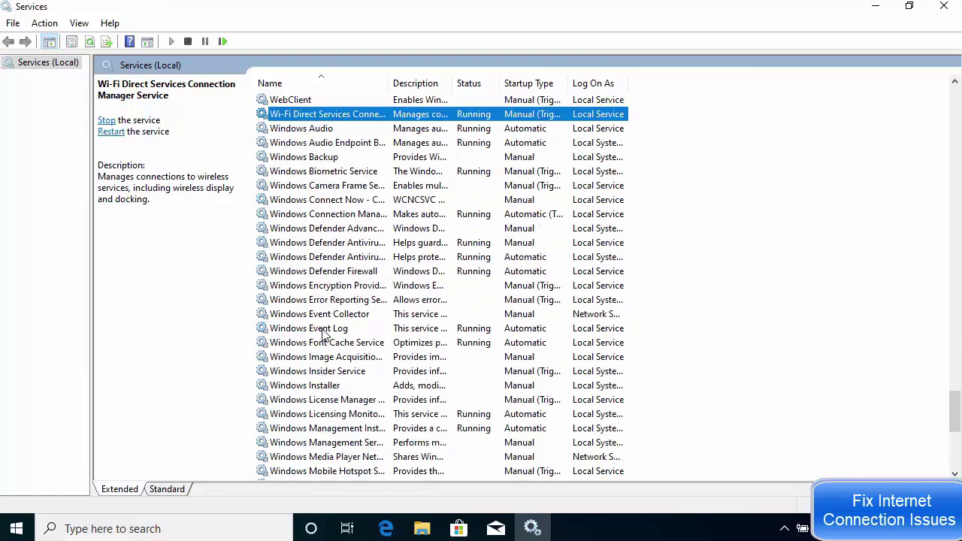
scroll(324, 333, "down", 4)
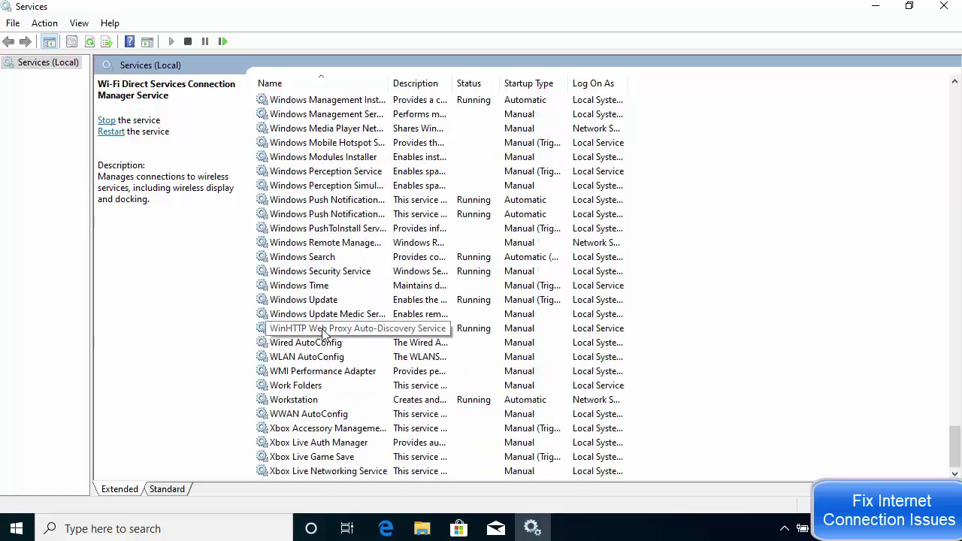
left_click(297, 357)
left_click(299, 343)
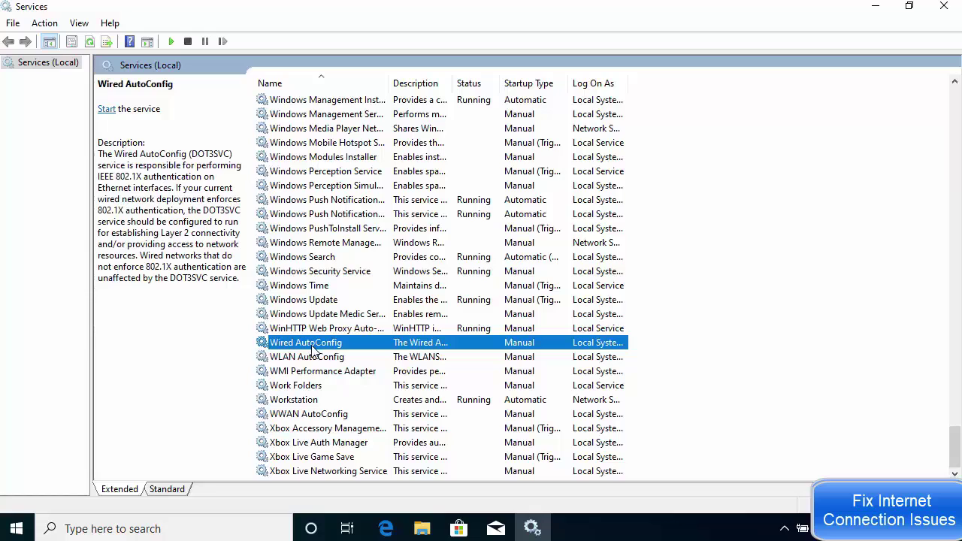
left_click(307, 360)
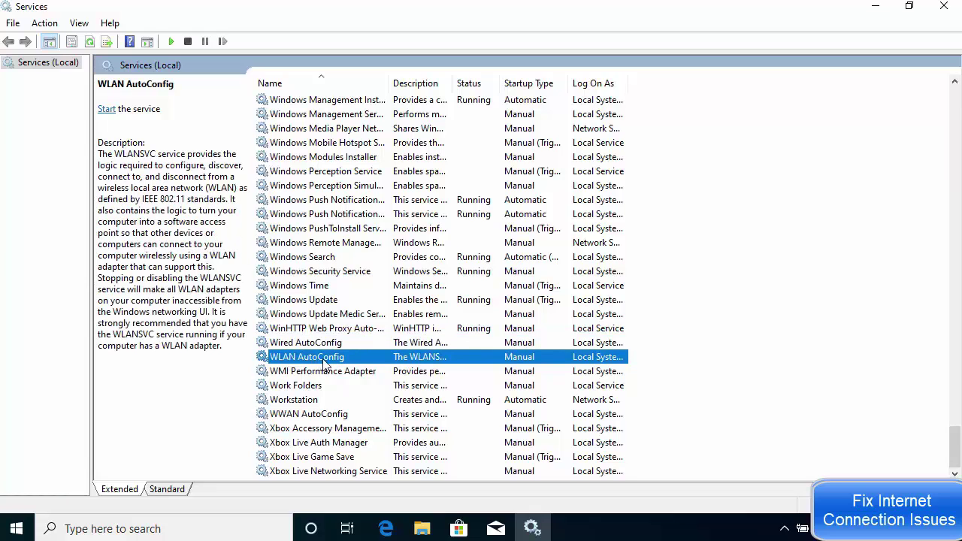
right_click(325, 363)
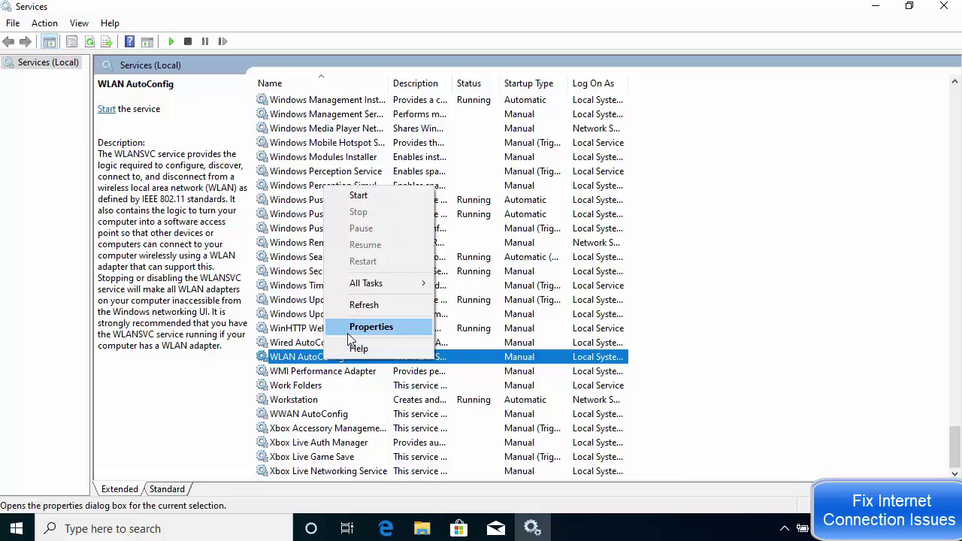
left_click(348, 335)
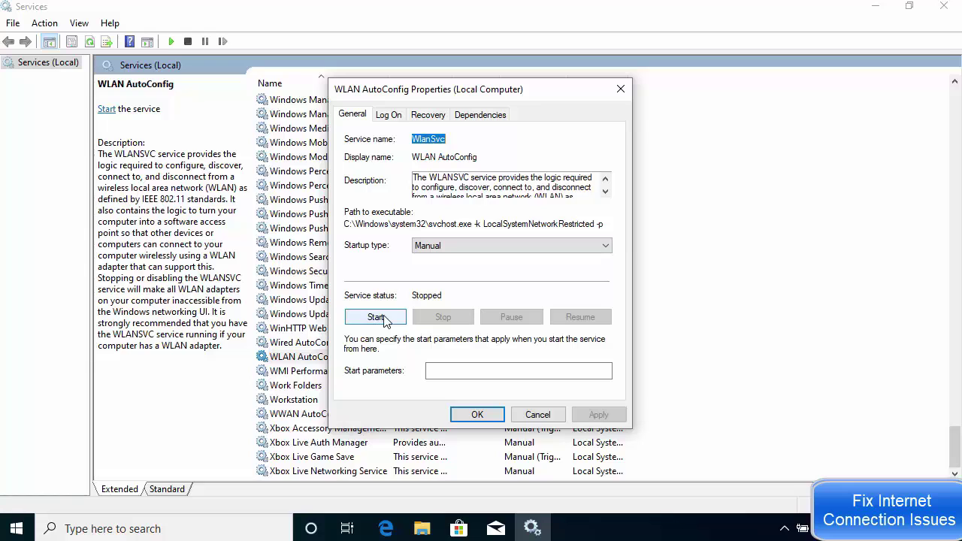
left_click(376, 317)
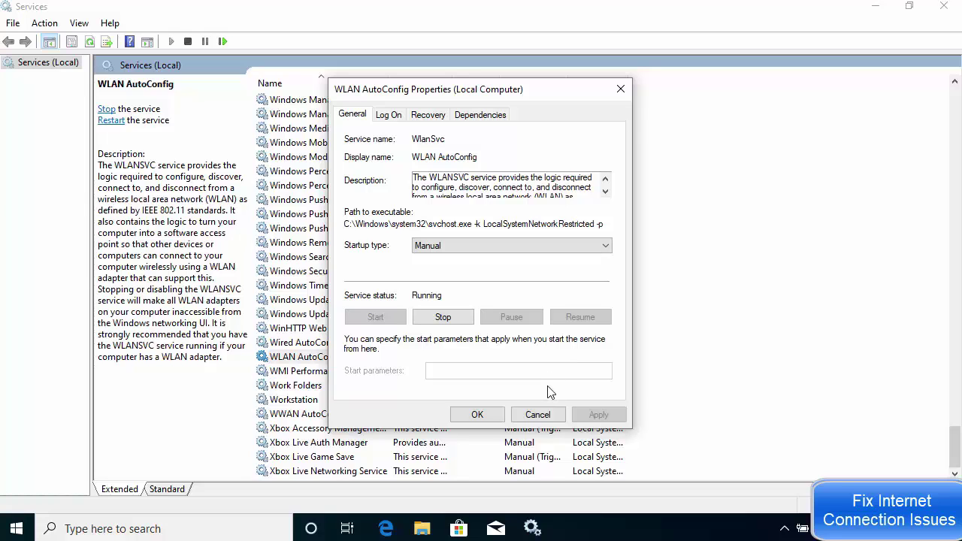
left_click(550, 414)
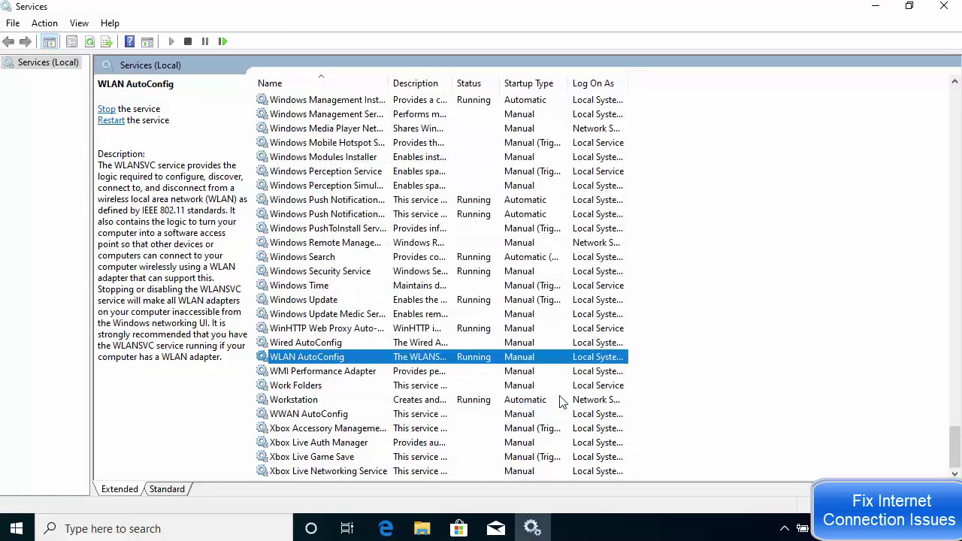
- Minimize Services, select the "netsh winsock reset" line in the Notepad command list, and minimize Notepad
left_click(876, 13)
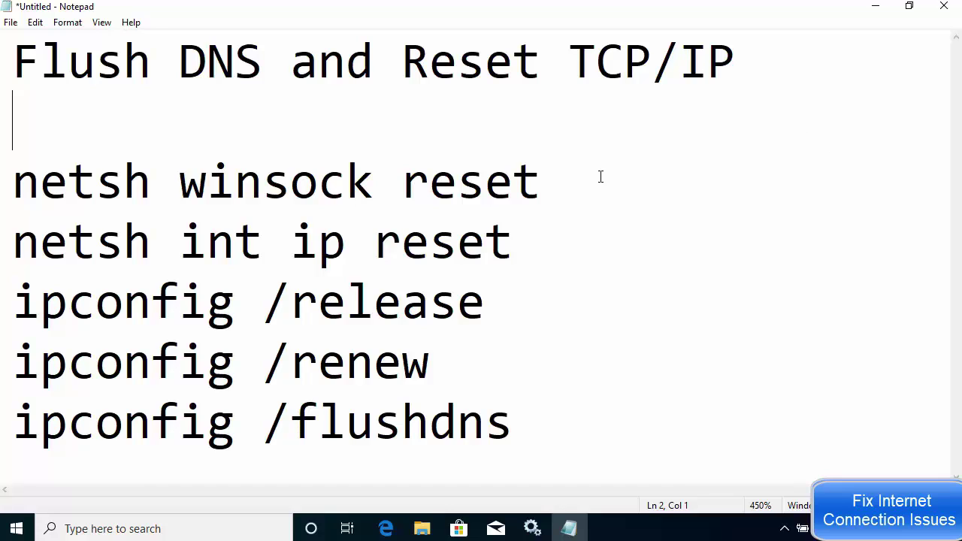
left_click_drag(10, 183, 515, 411)
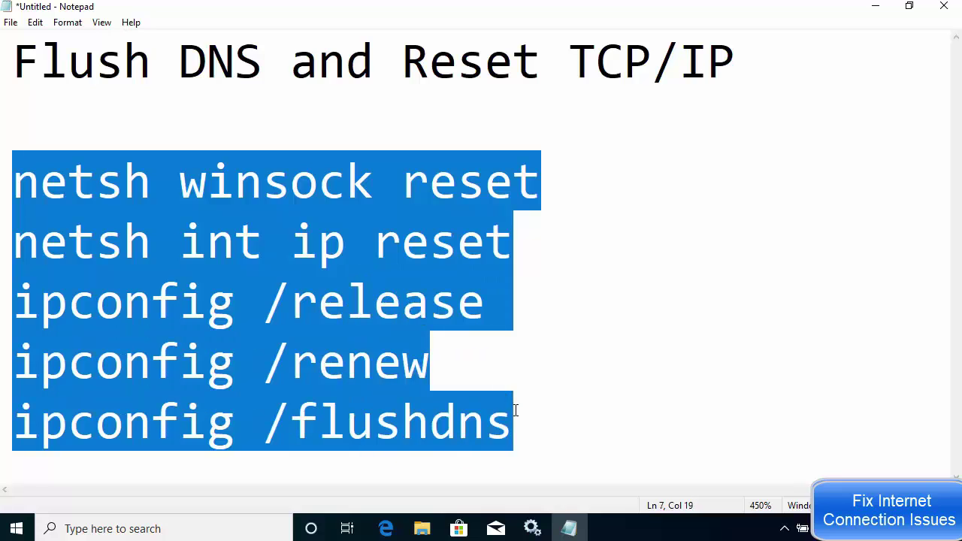
left_click(550, 207)
left_click_drag(552, 191, 15, 188)
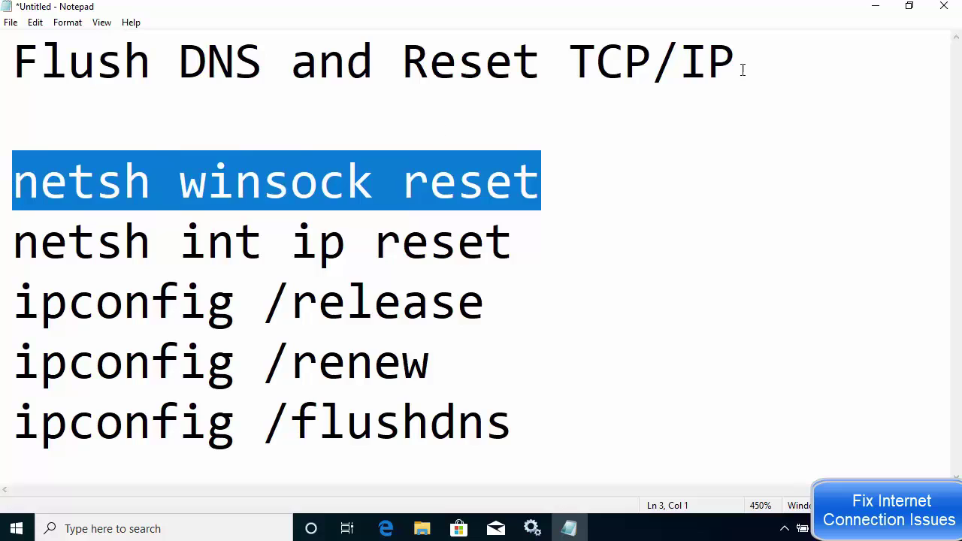
left_click(874, 7)
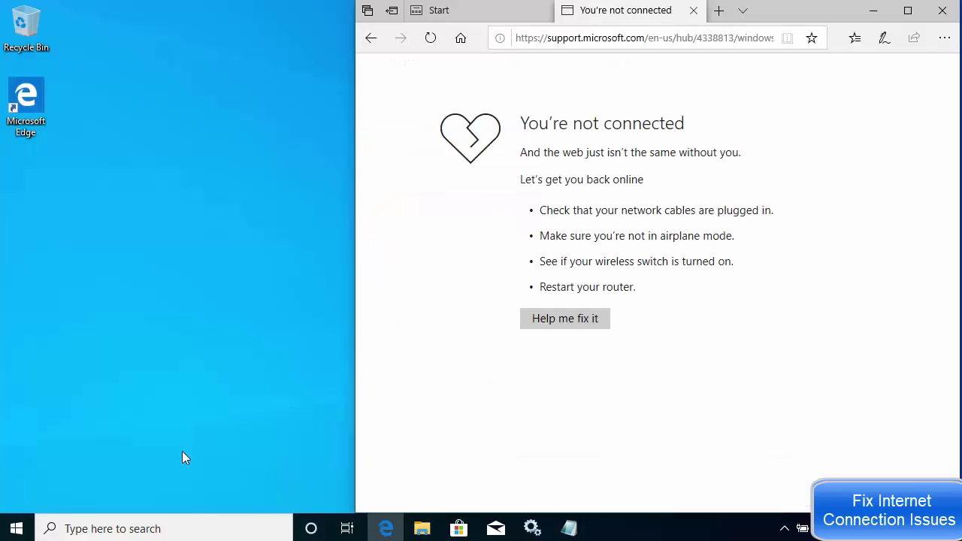
- Search Windows for "cmd" and run Command Prompt as administrator, allowing it to make changes to the device
left_click(146, 529)
type("c")
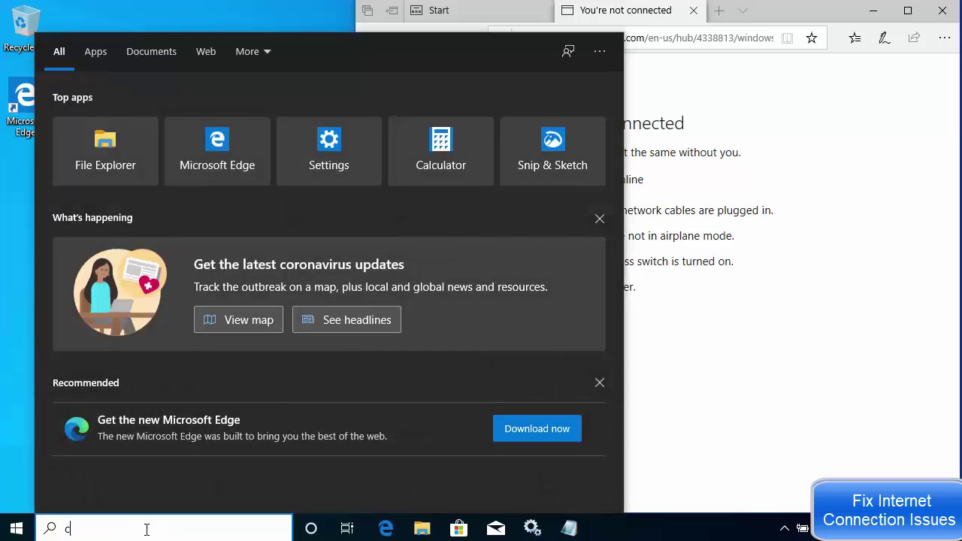
type("md")
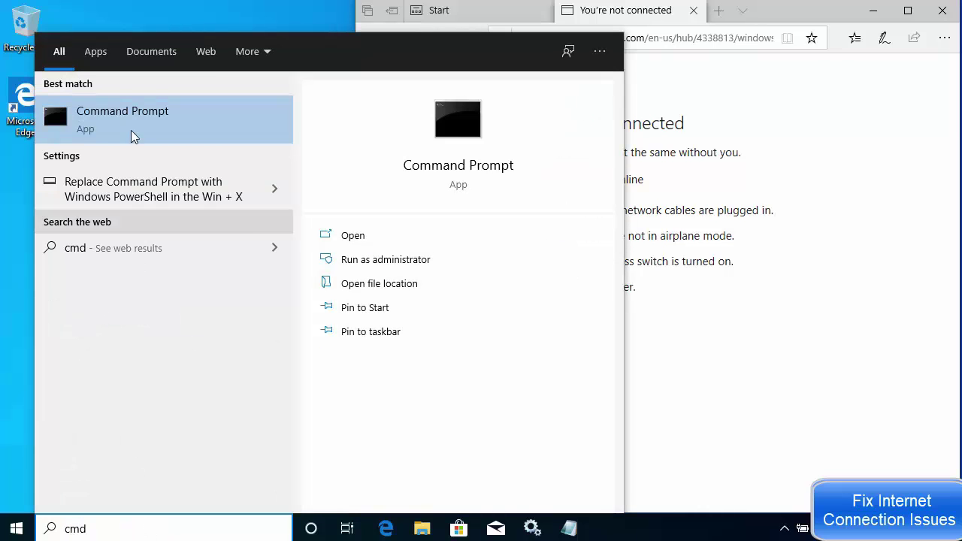
right_click(129, 124)
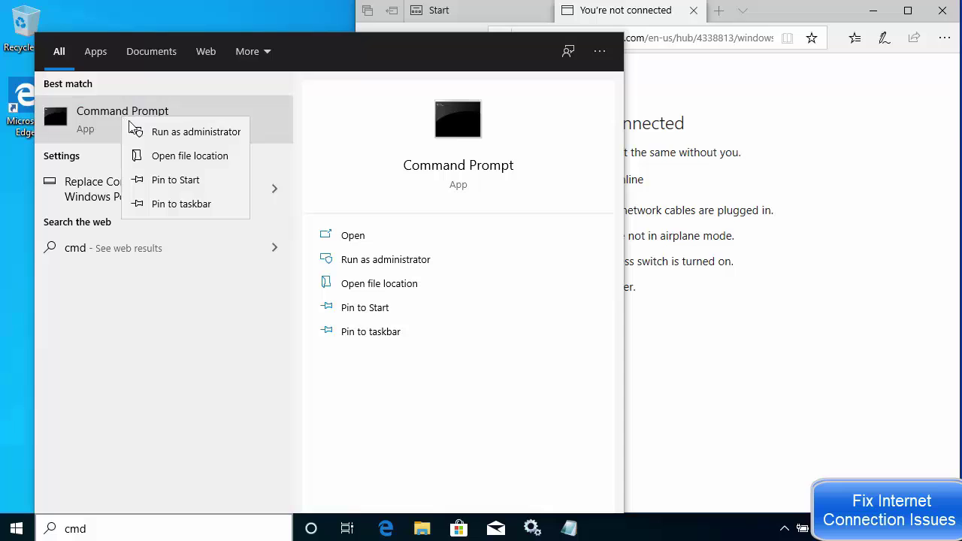
left_click(180, 133)
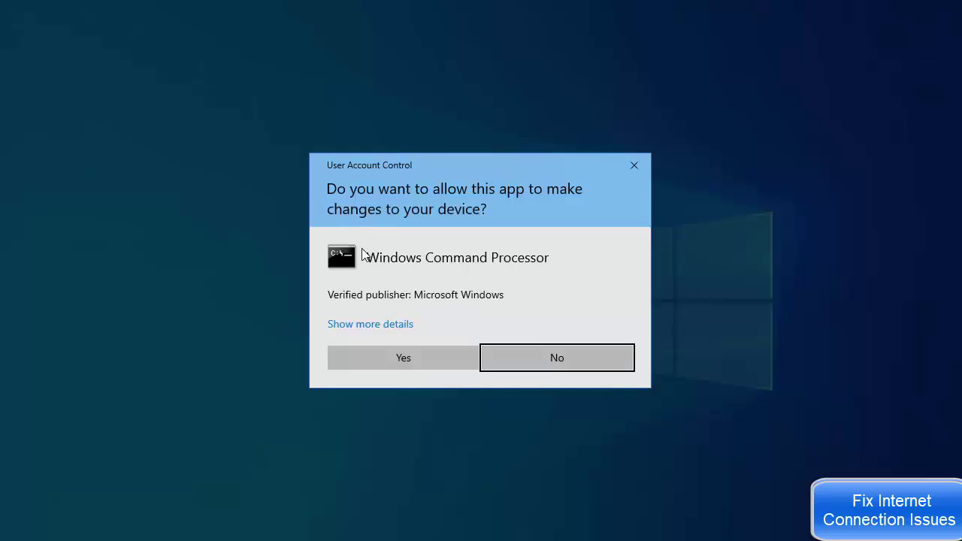
left_click(425, 359)
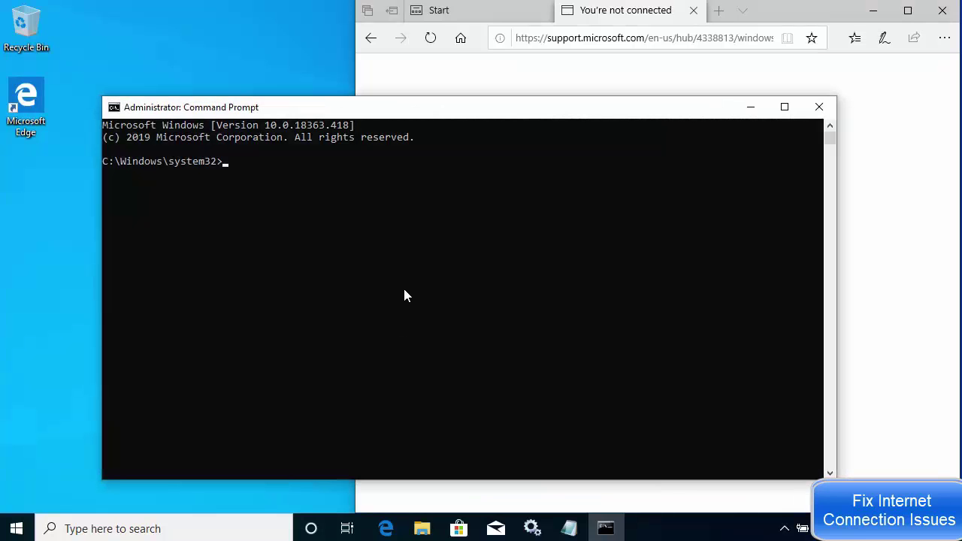
- Set the Command Prompt font size to 28 in its properties
left_click(113, 107)
left_click(144, 264)
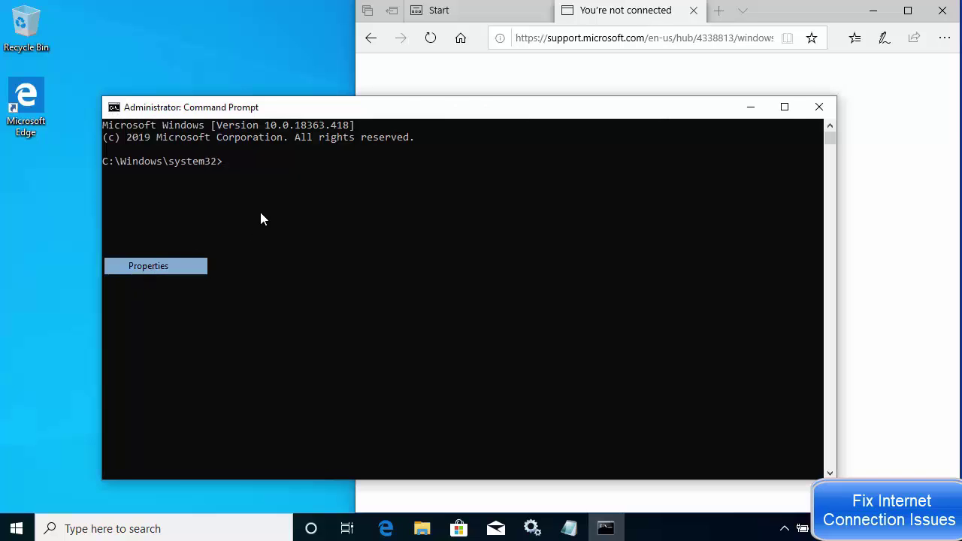
left_click(175, 144)
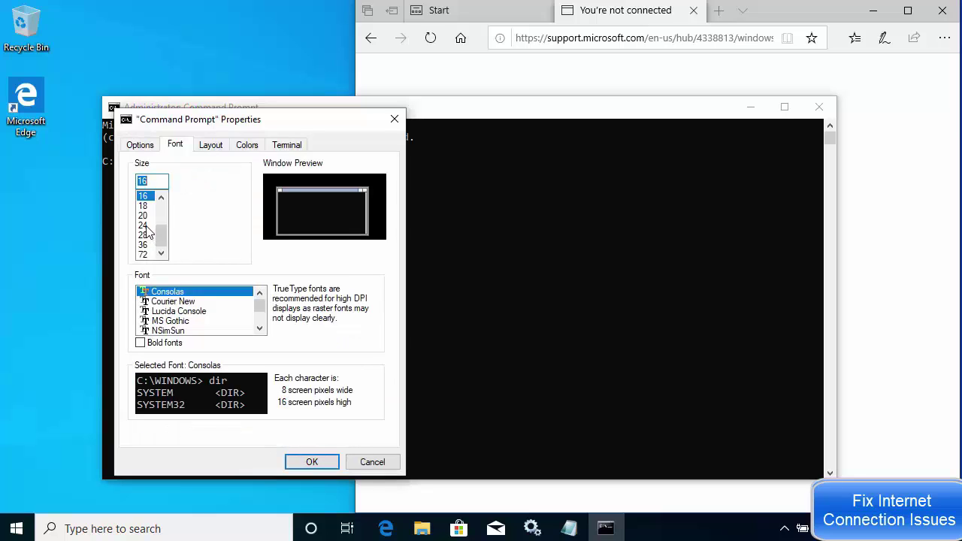
left_click(145, 235)
left_click(300, 461)
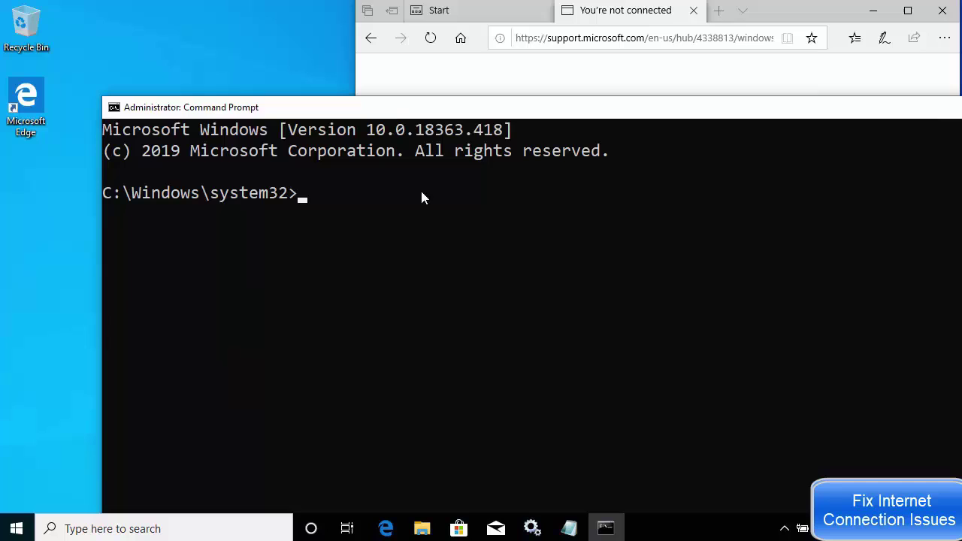
- Maximize the Command Prompt window and run "netsh winsock reset"
double_click(422, 108)
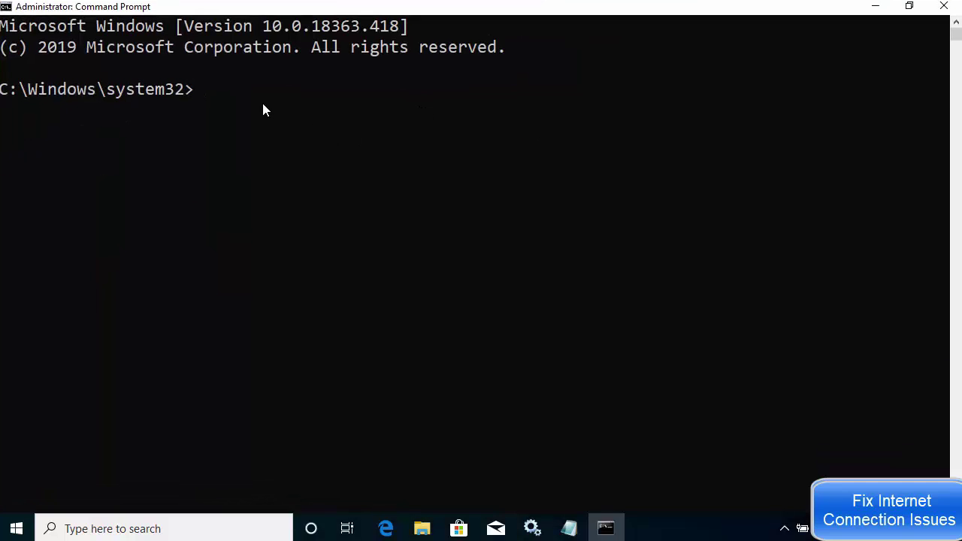
type("netsh winsock reset")
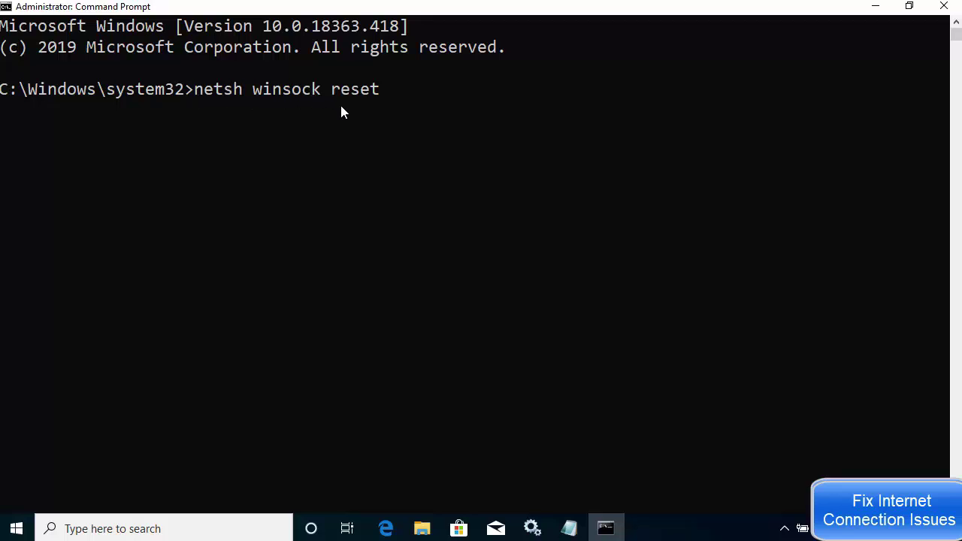
key("Return")
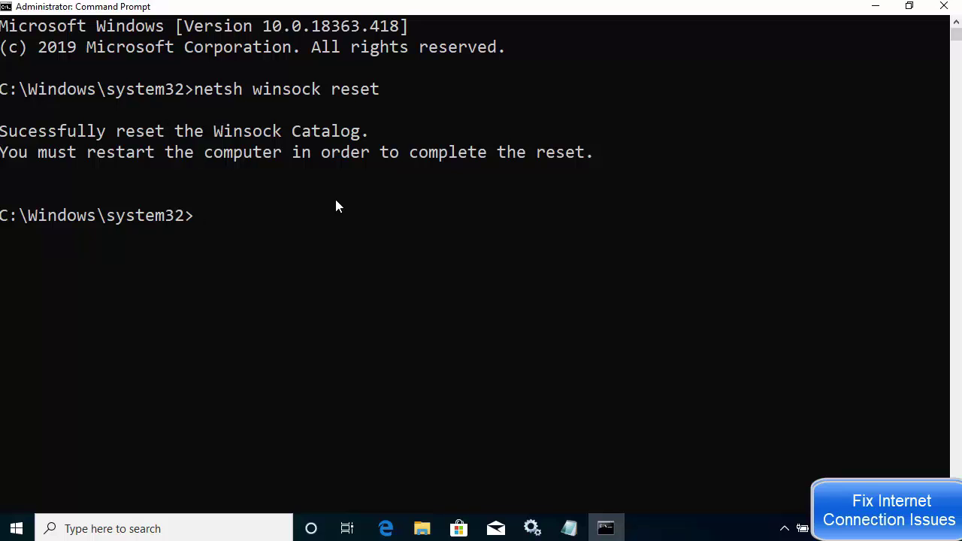
- Copy "netsh int ip reset" from the Notepad list and run it in the administrator Command Prompt
left_click(569, 529)
left_click(398, 260)
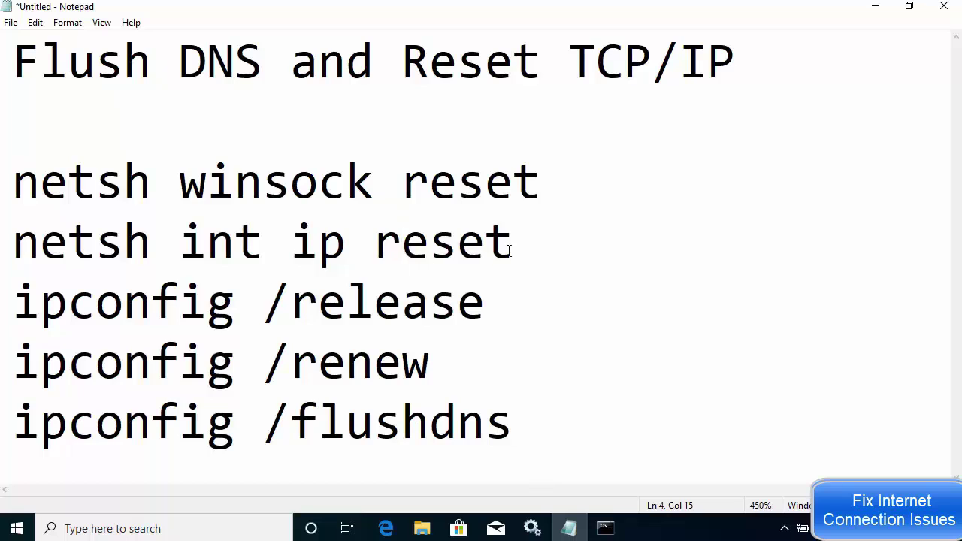
left_click_drag(514, 244, 15, 240)
key("ctrl+c")
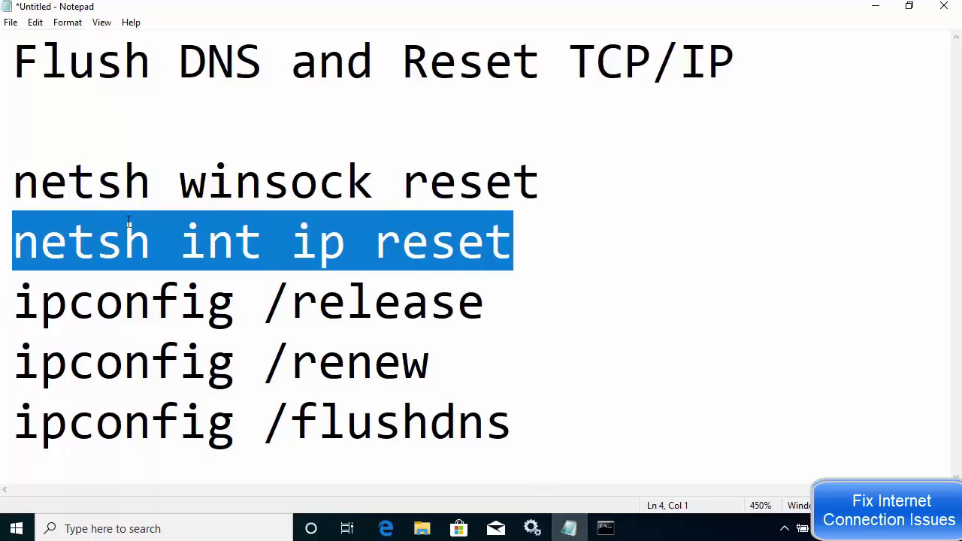
left_click(874, 8)
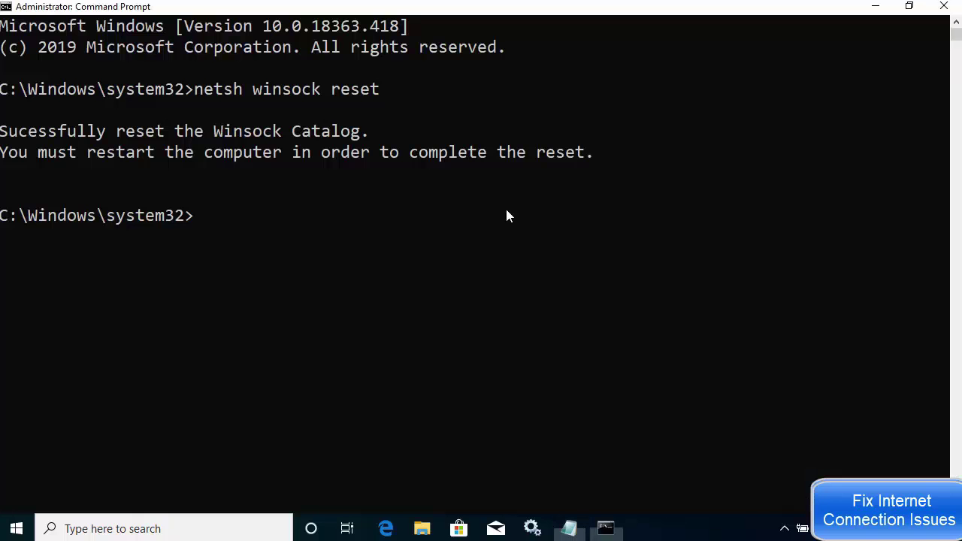
left_click(423, 234)
right_click(423, 233)
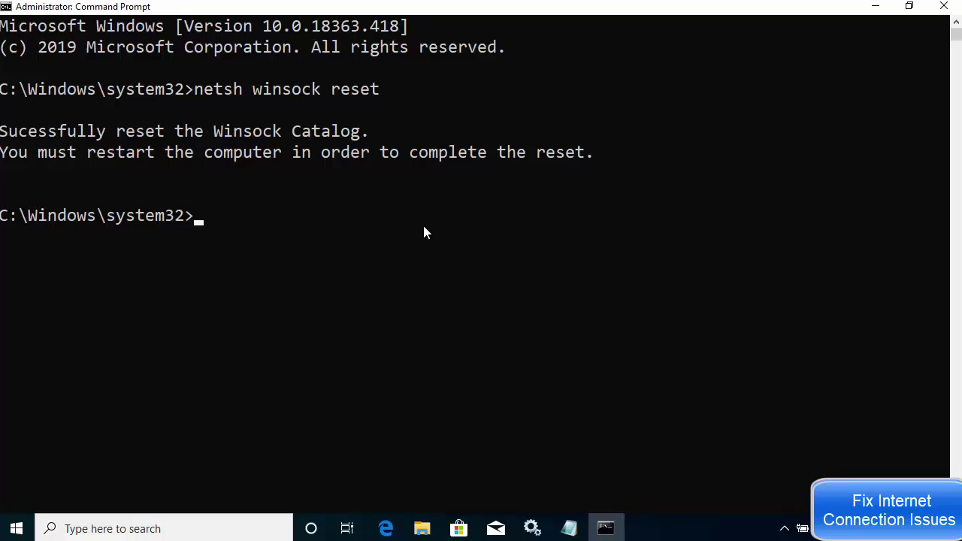
right_click(424, 228)
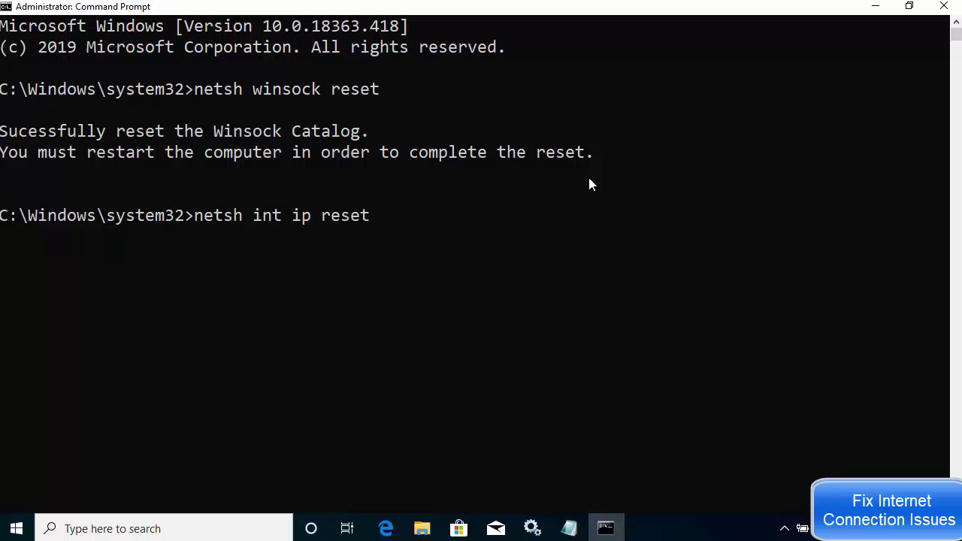
key("Return")
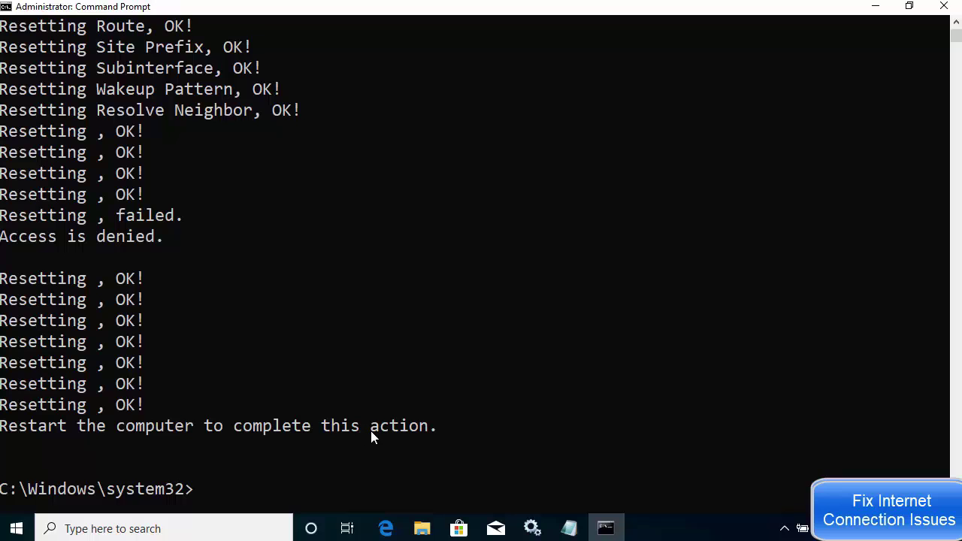
- Copy "ipconfig /release" from the Notepad list and run it in Command Prompt
left_click(569, 531)
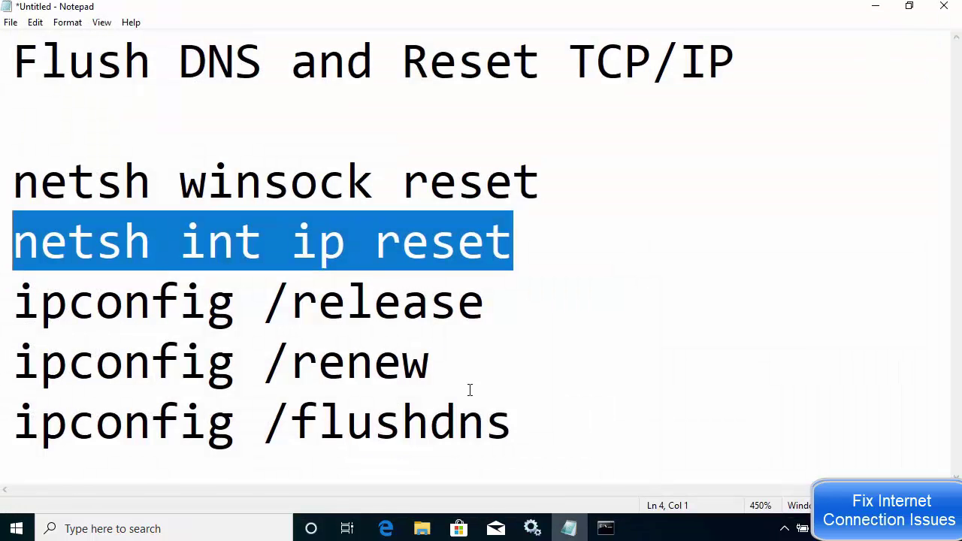
left_click_drag(16, 305, 533, 312)
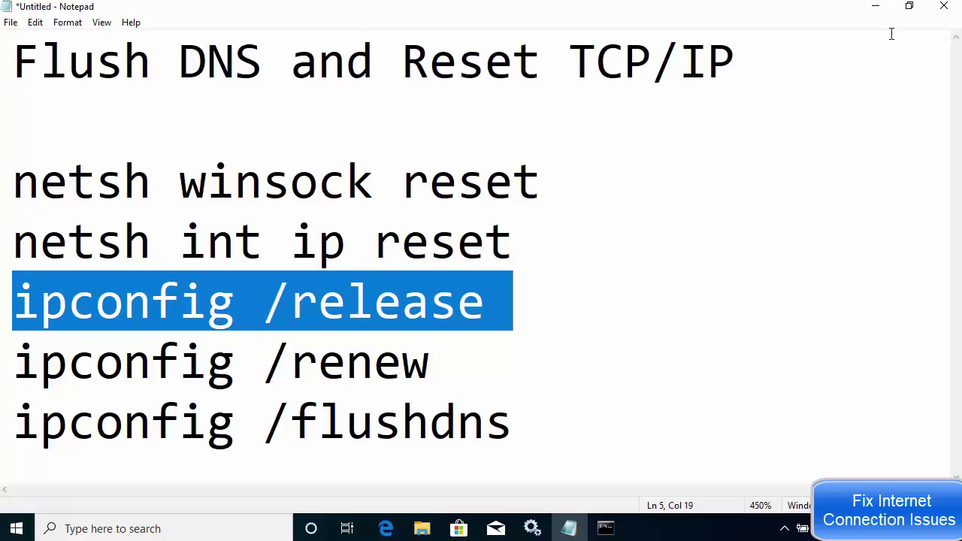
left_click(876, 9)
key("alt+Tab")
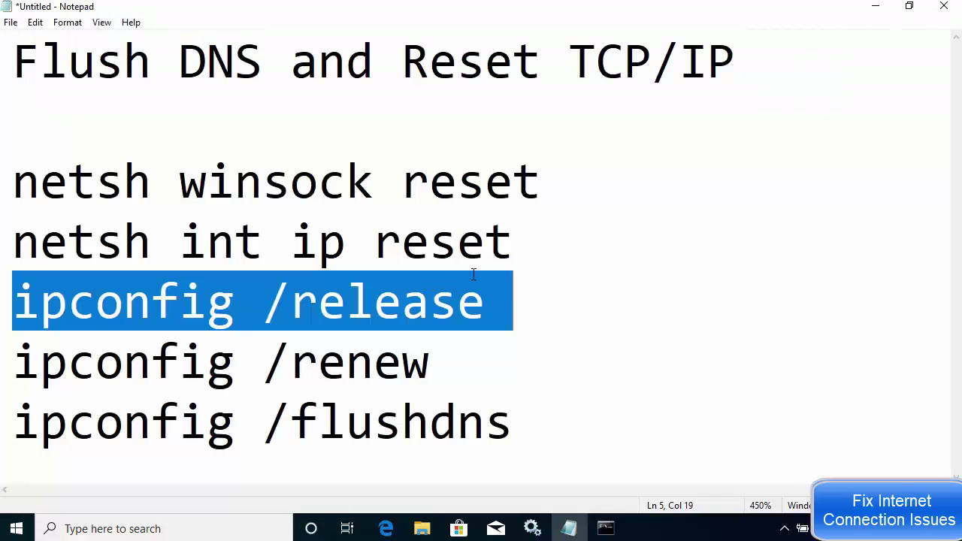
left_click_drag(488, 295, 8, 301)
key("ctrl+c")
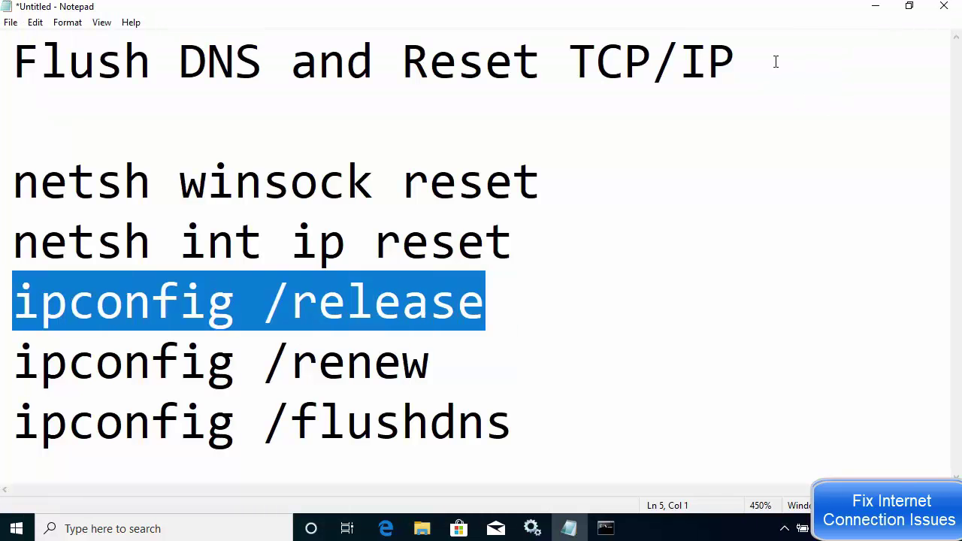
left_click(876, 8)
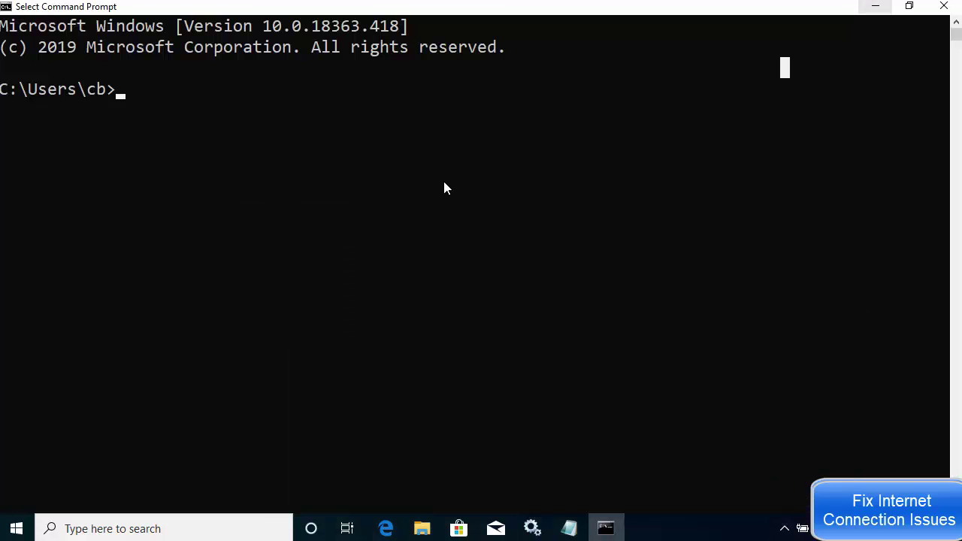
right_click(444, 182)
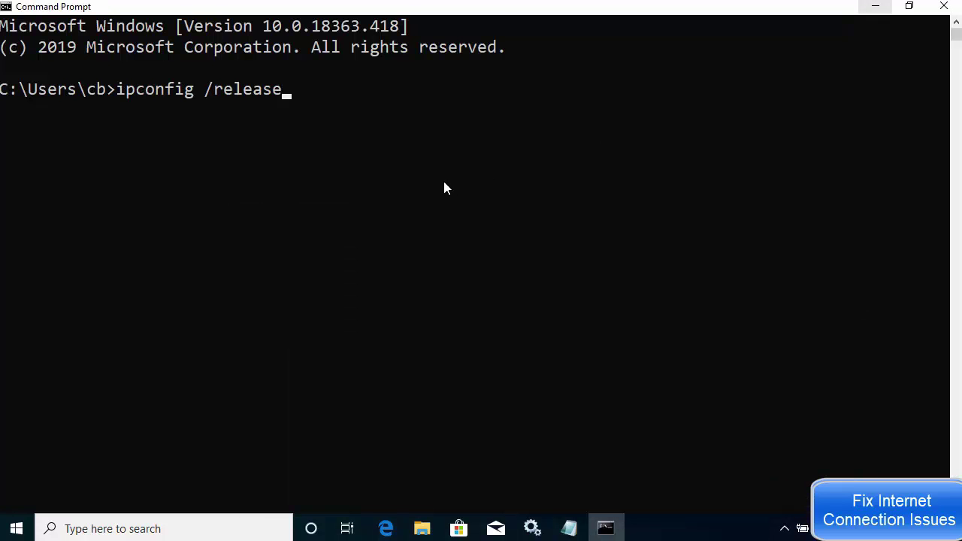
key("Return")
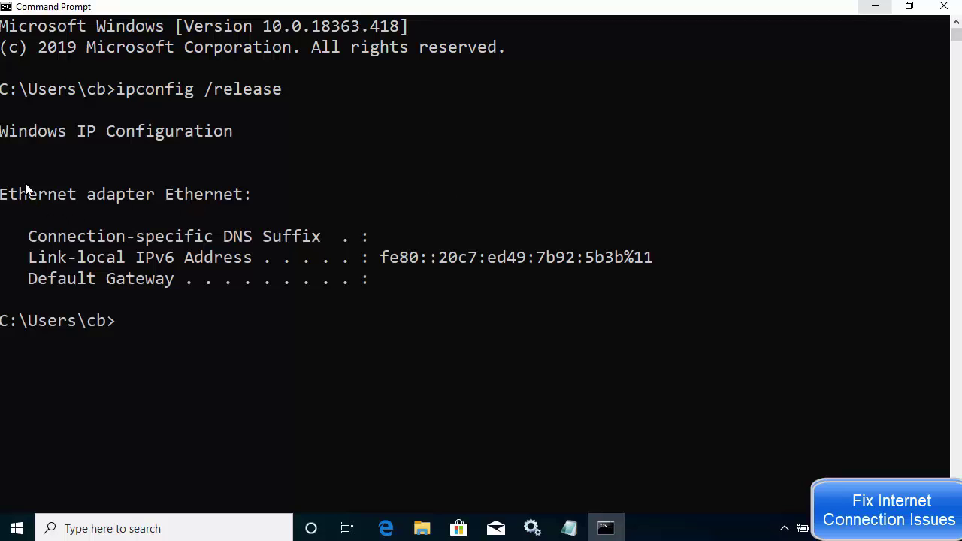
- Copy "ipconfig /renew" from the Notepad list and run it in Command Prompt
left_click(569, 528)
left_click(432, 369)
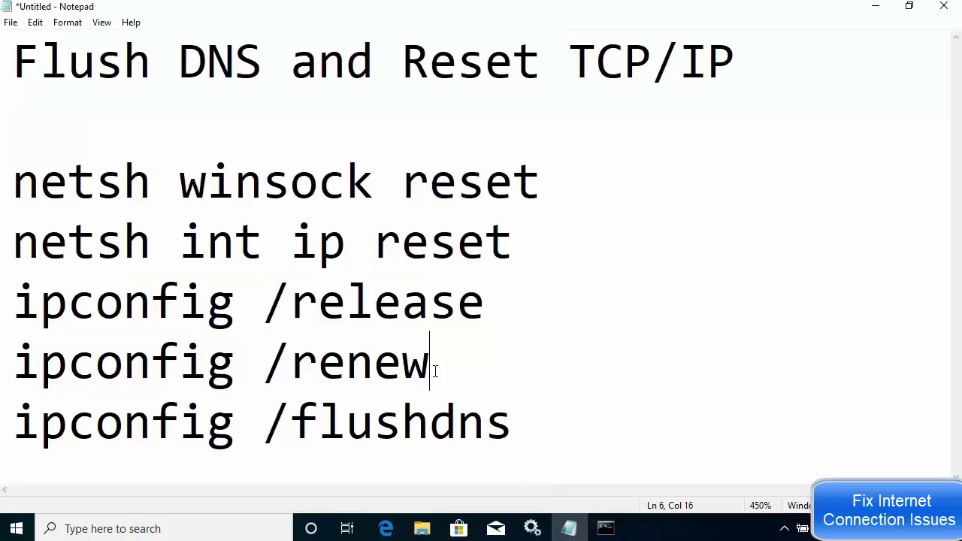
left_click_drag(431, 365, 10, 363)
key("ctrl+c")
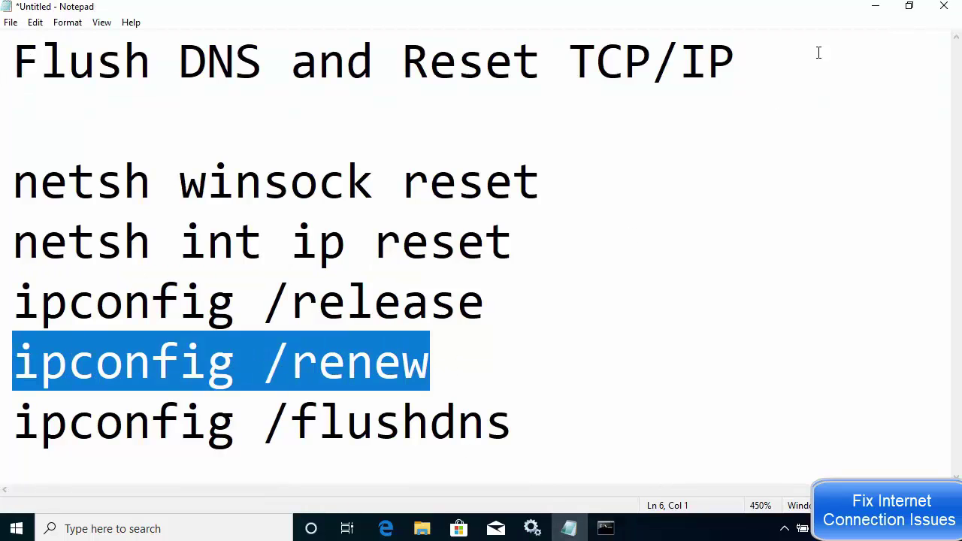
left_click(875, 6)
right_click(510, 189)
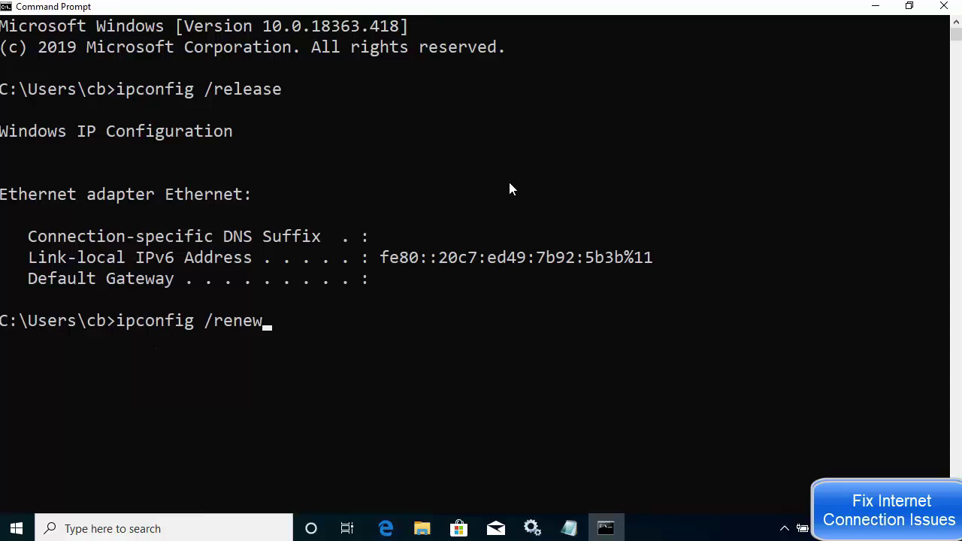
key("Return")
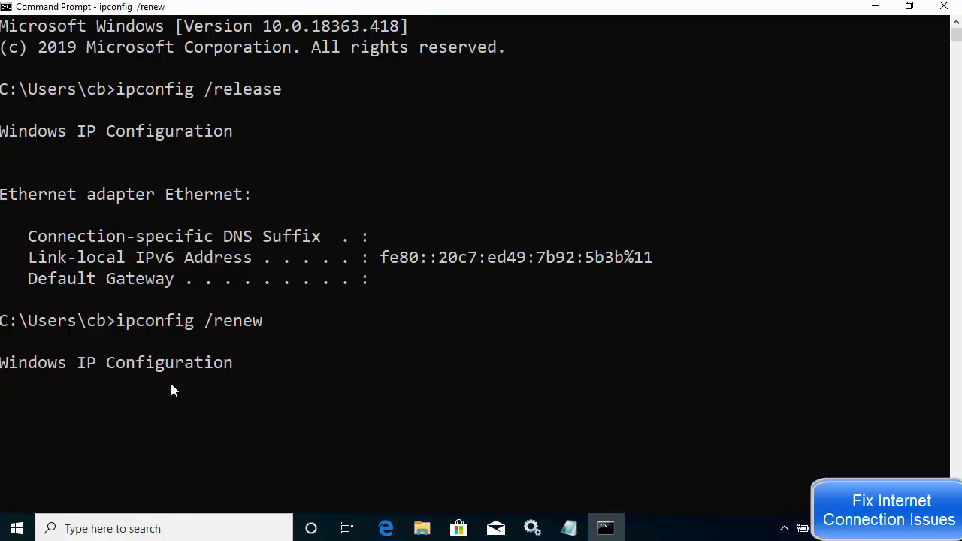
- Copy "ipconfig /flushdns" from the Notepad list and run it in Command Prompt
left_click(569, 528)
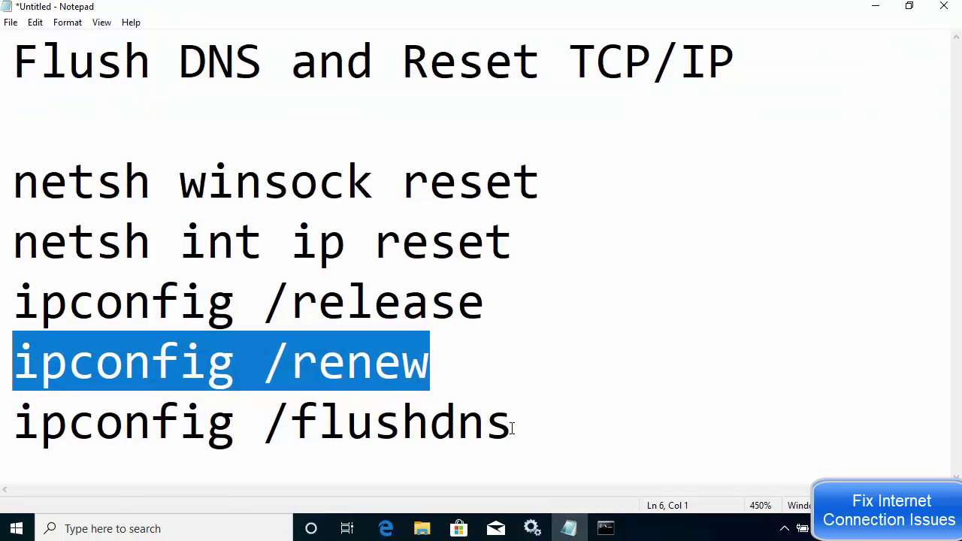
left_click_drag(513, 426, 26, 432)
key("ctrl+c")
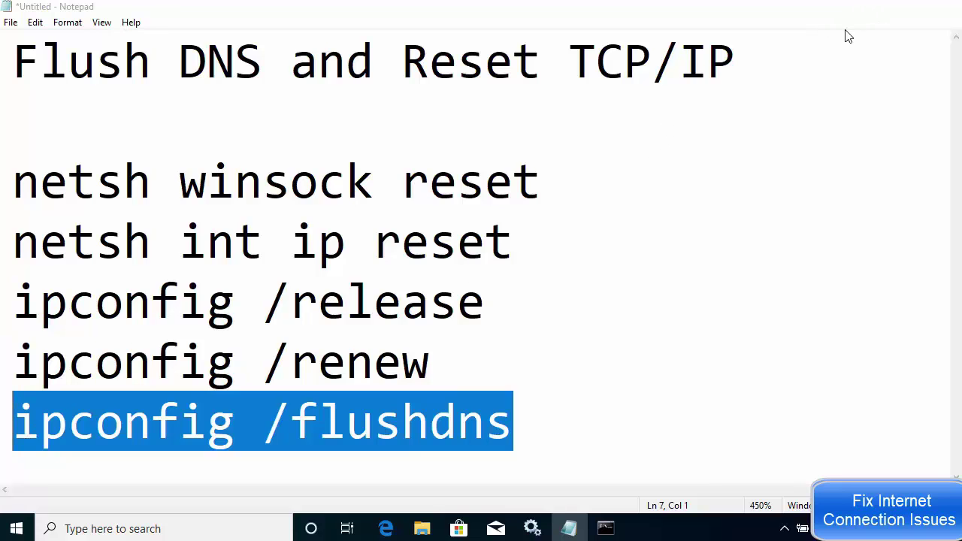
key("alt+Tab")
left_click(629, 197)
key("ctrl+v")
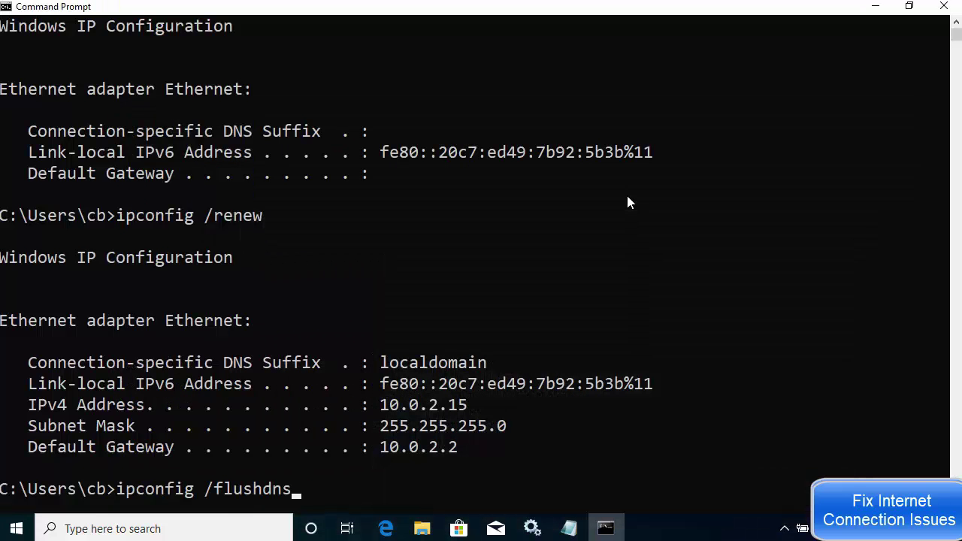
key("Return")
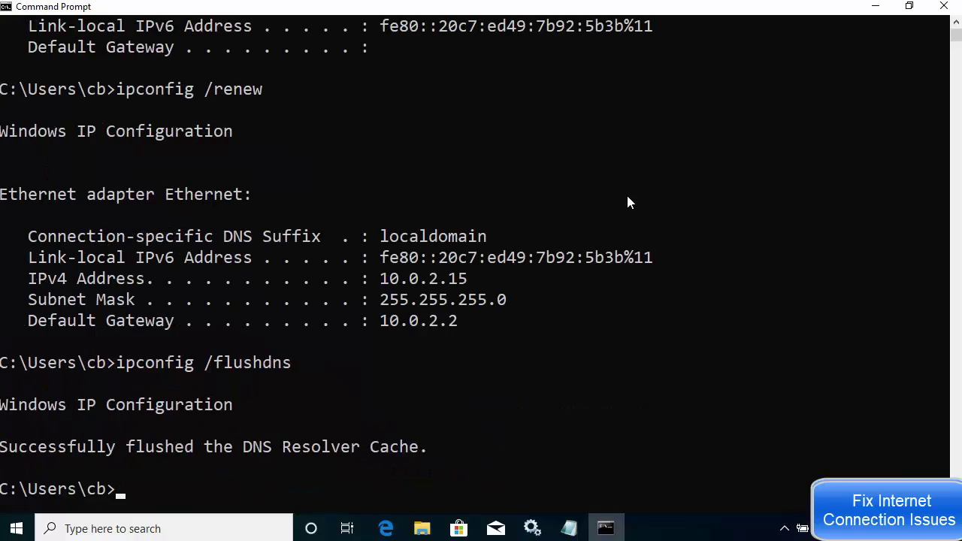